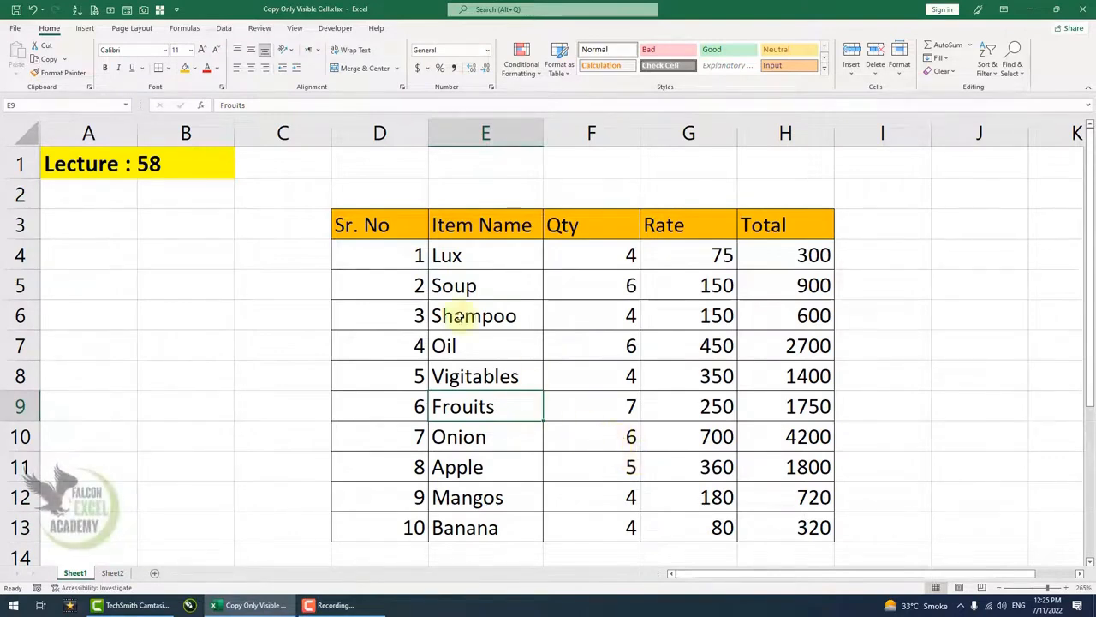
- Hide the Rate column (column G) in the item table
drag(374, 223, 680, 306)
click(689, 342)
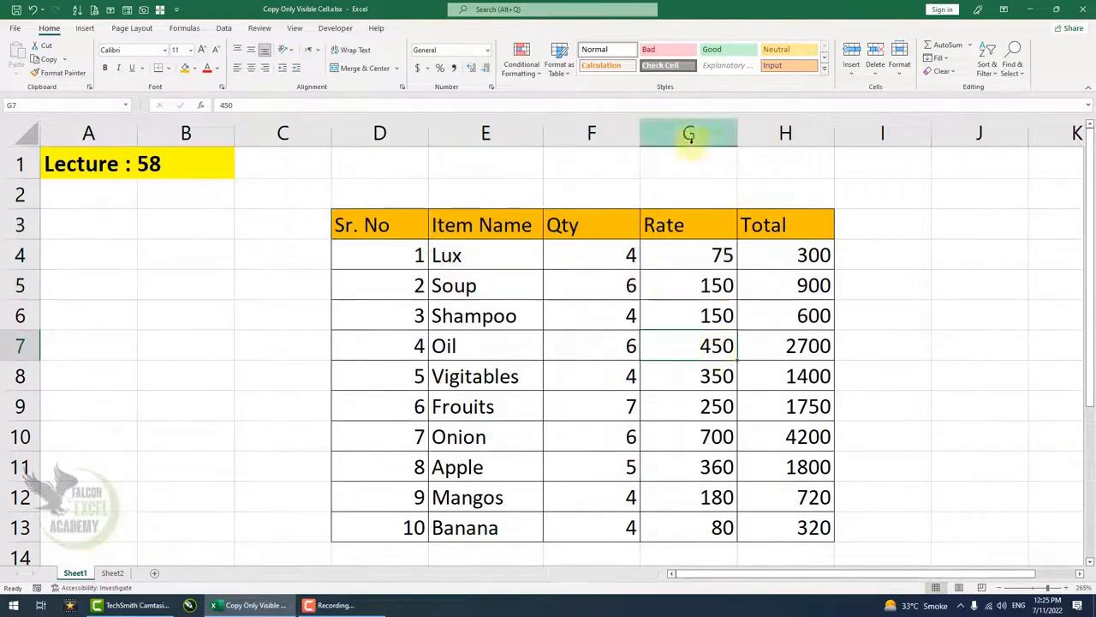
click(692, 135)
right_click(746, 197)
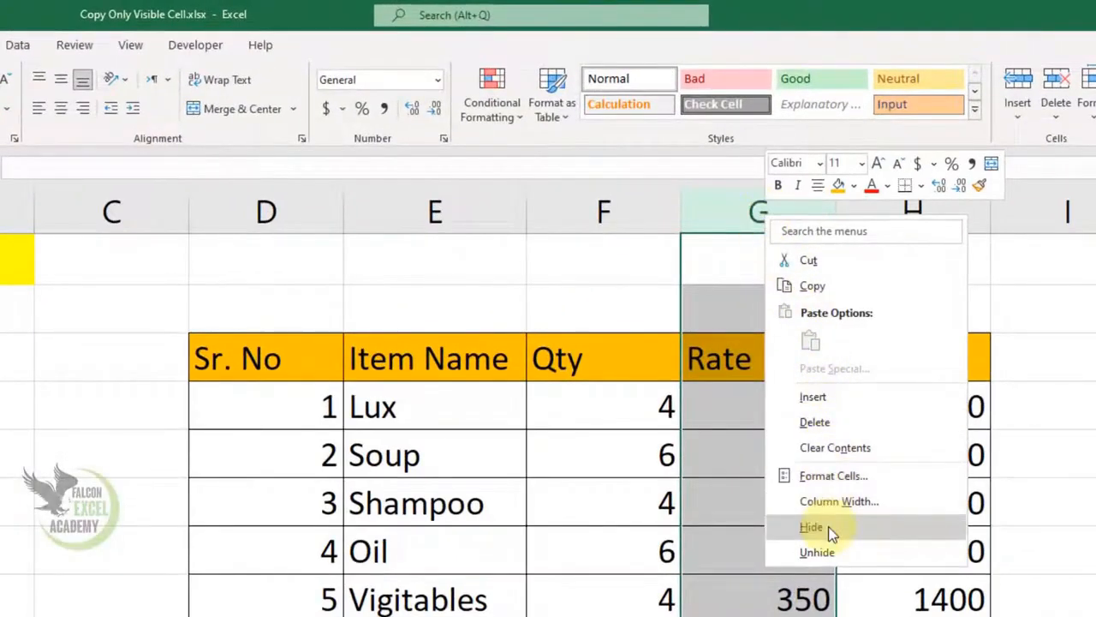
click(811, 527)
- Copy the table D3:H13 and select cell D1 on Sheet2 as the destination
click(778, 472)
mouse_move(368, 219)
mouse_down()
mouse_move(678, 326)
mouse_move(671, 528)
mouse_up()
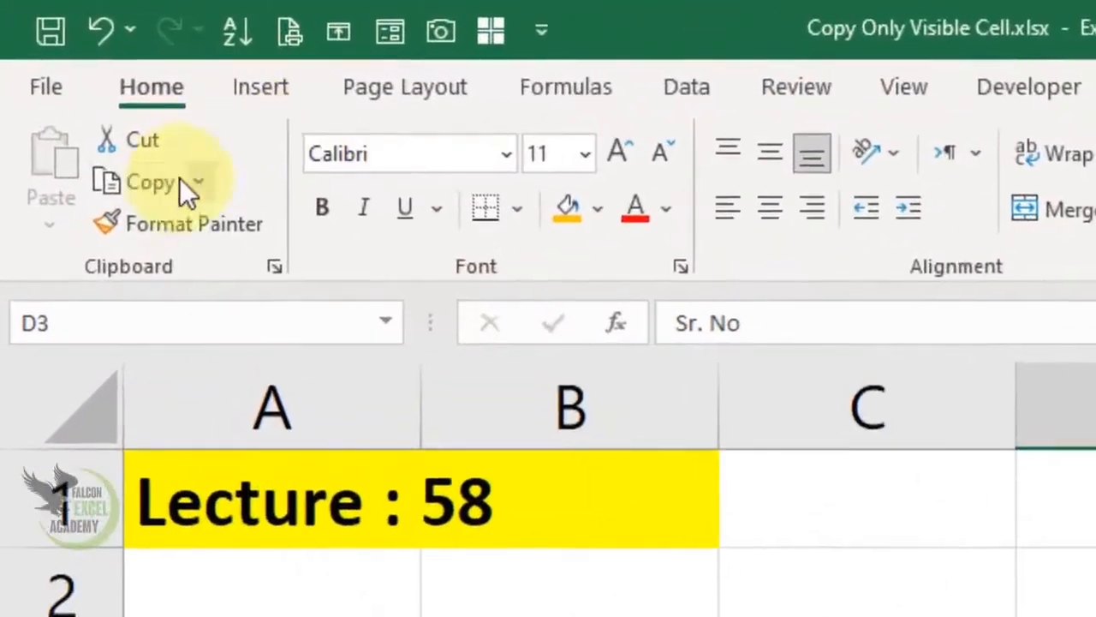
click(181, 182)
click(115, 573)
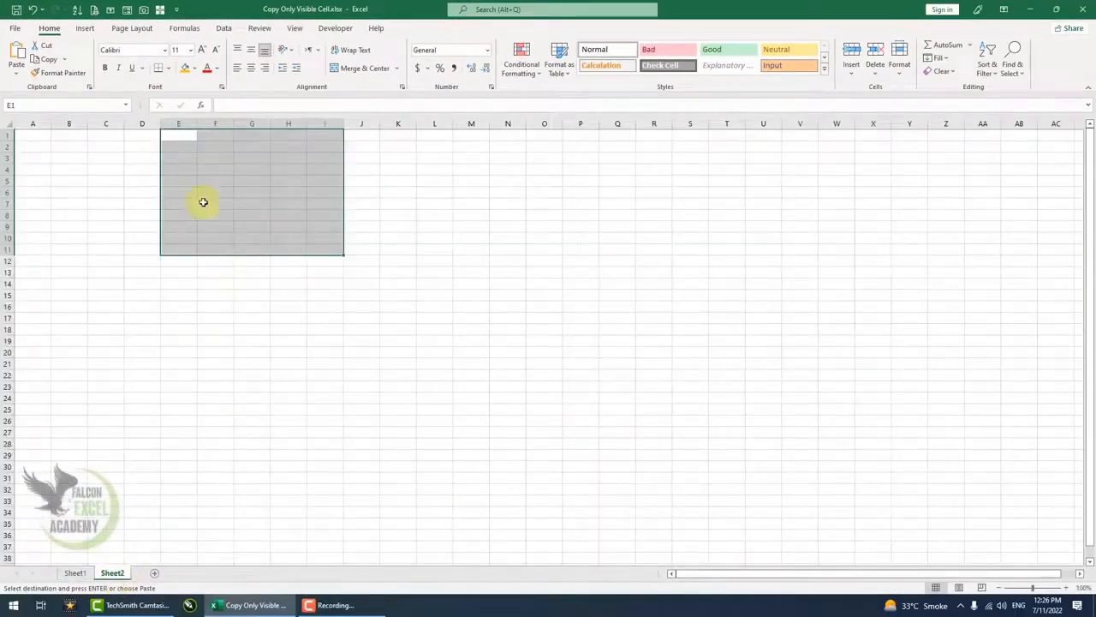
click(203, 201)
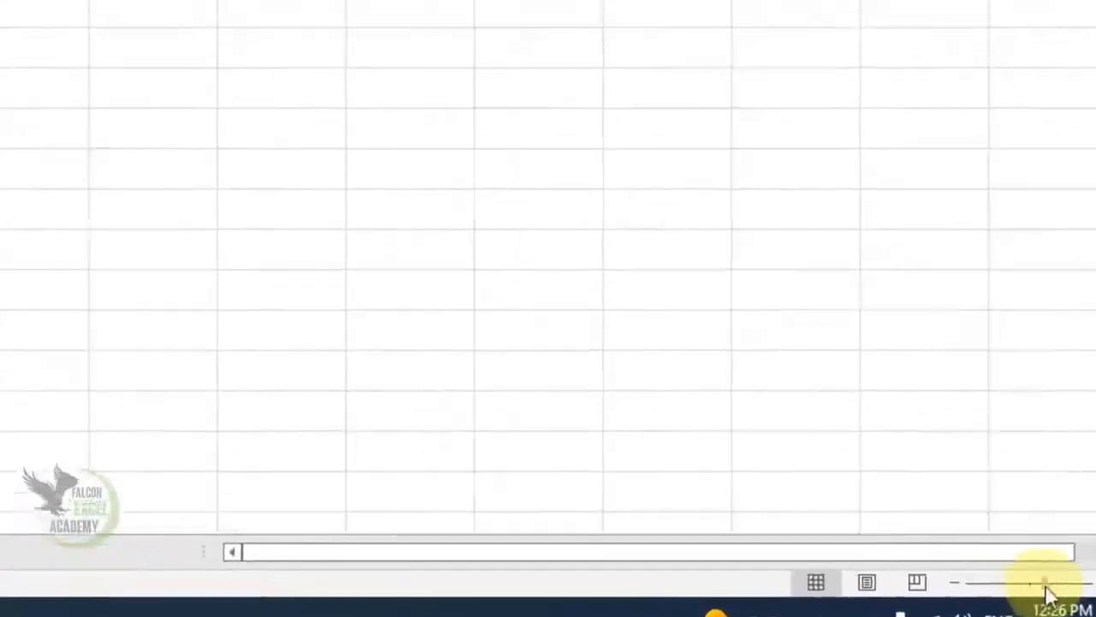
click(685, 151)
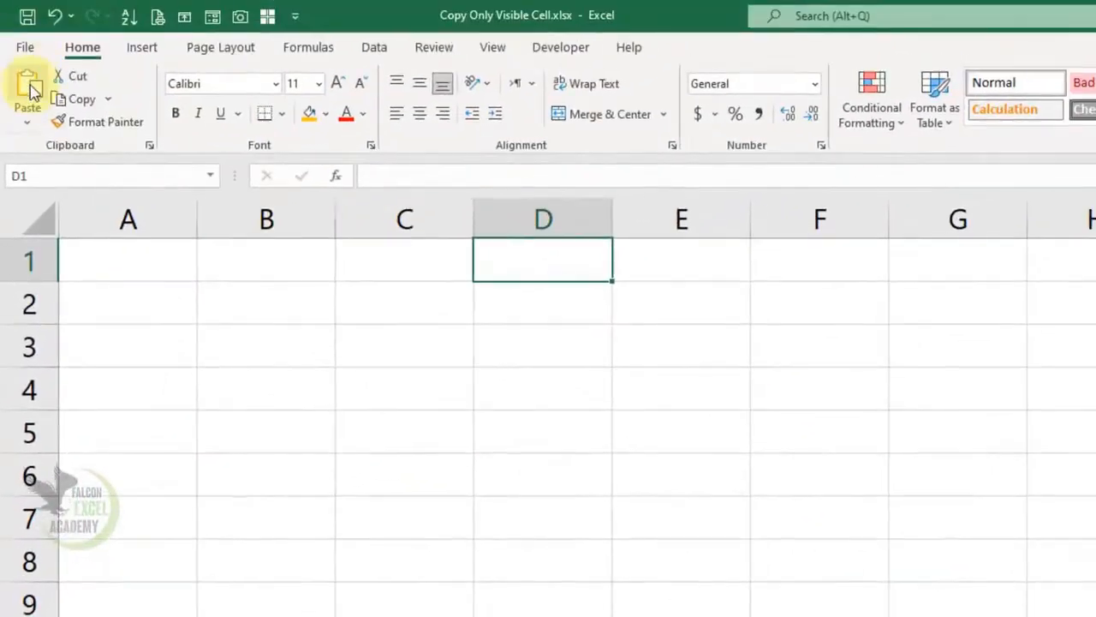
- Paste the table at D1 on Sheet2, cancel the copy, and unhide Rate on Sheet1
click(30, 86)
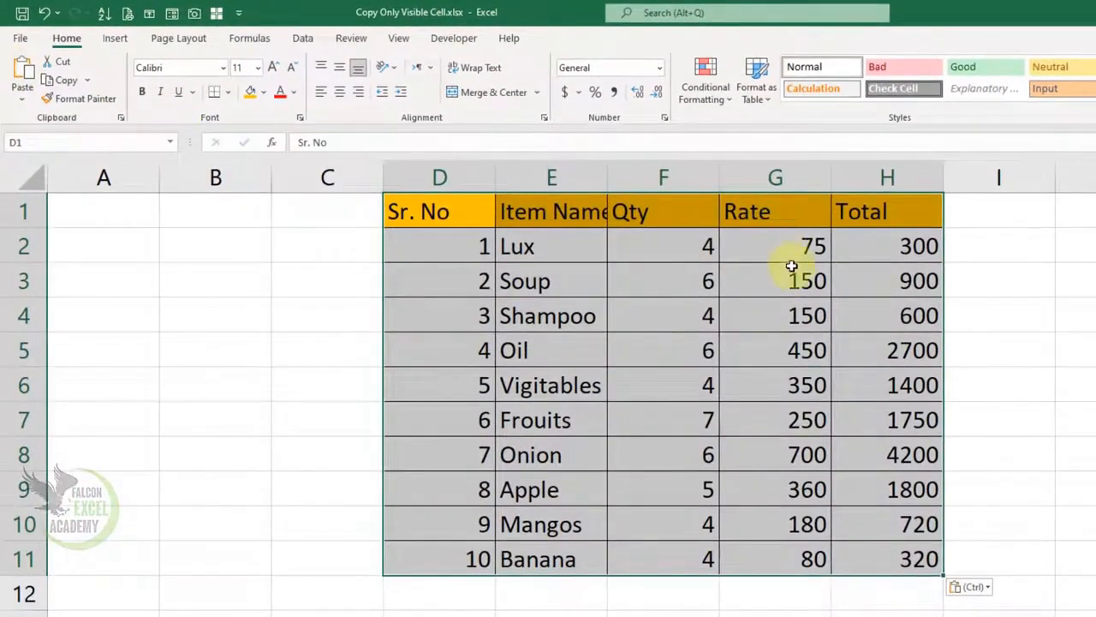
click(792, 268)
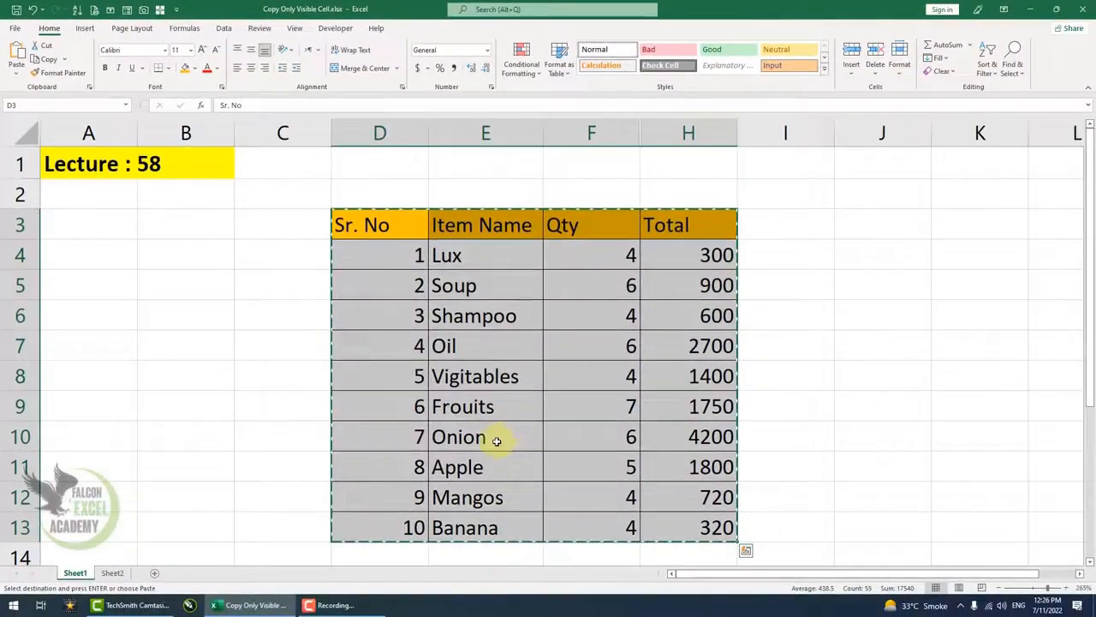
key(Escape)
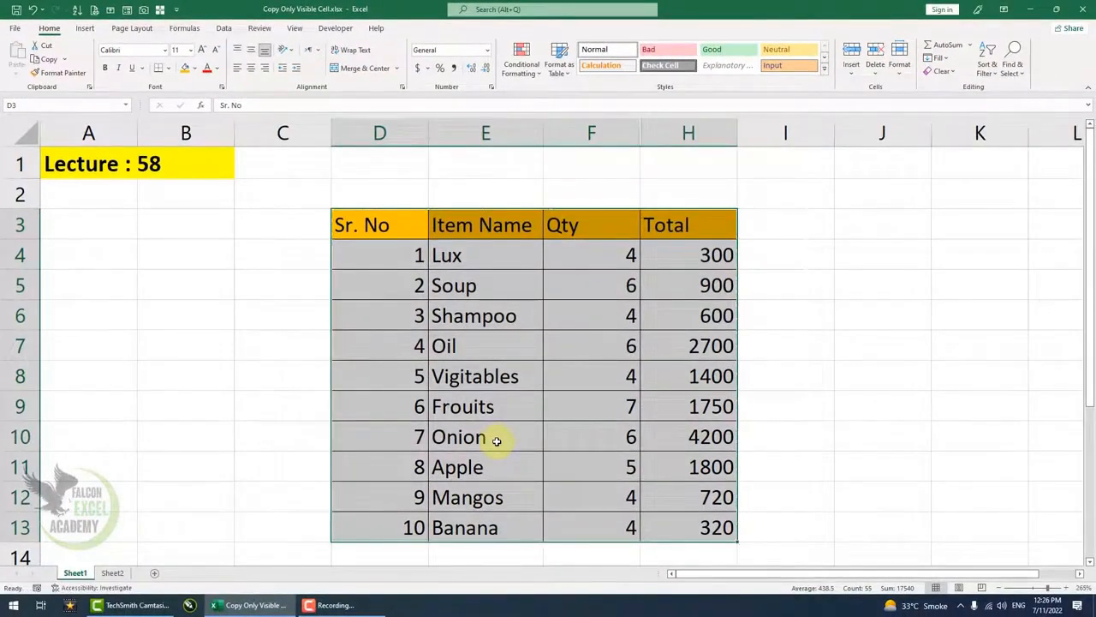
click(495, 440)
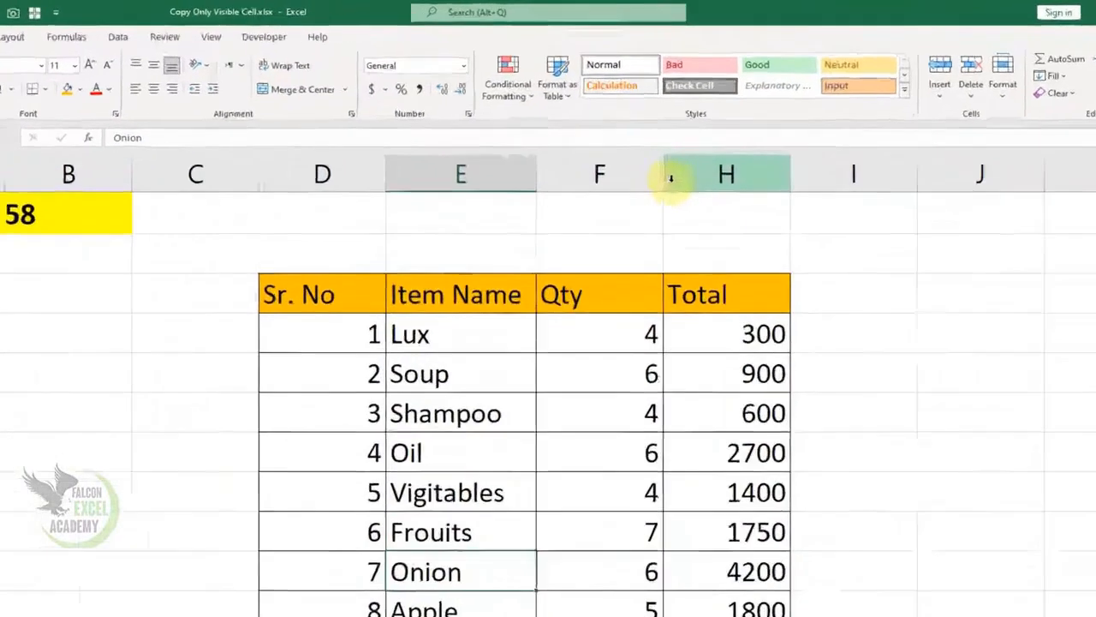
drag(641, 133, 692, 157)
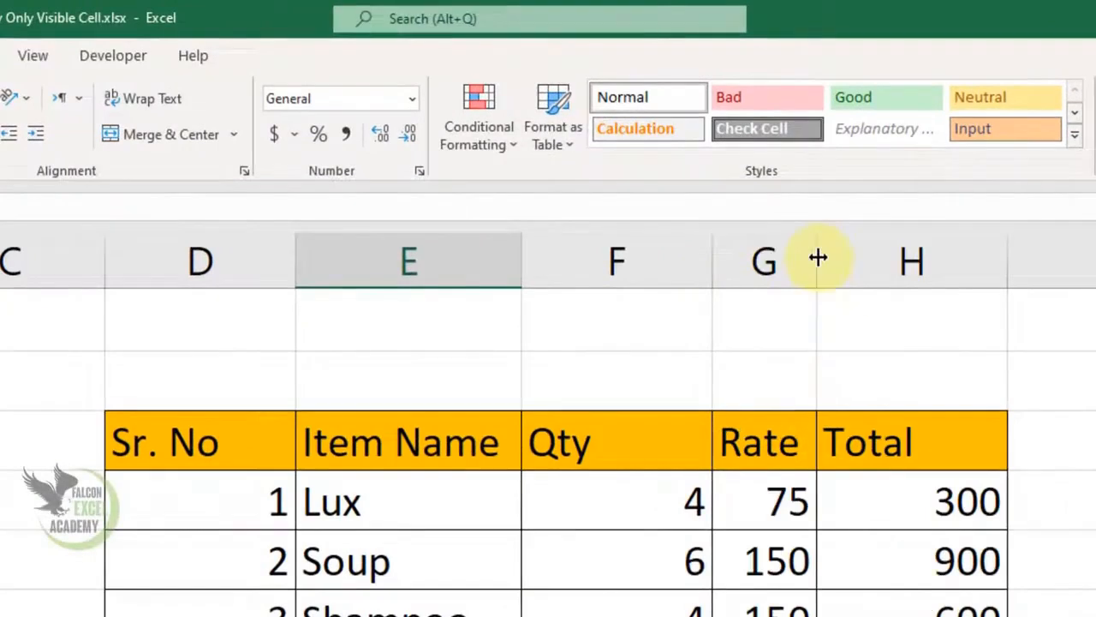
- Widen the restored Rate column and check the Total formula in H11 (Rate × Qty)
drag(818, 257, 899, 253)
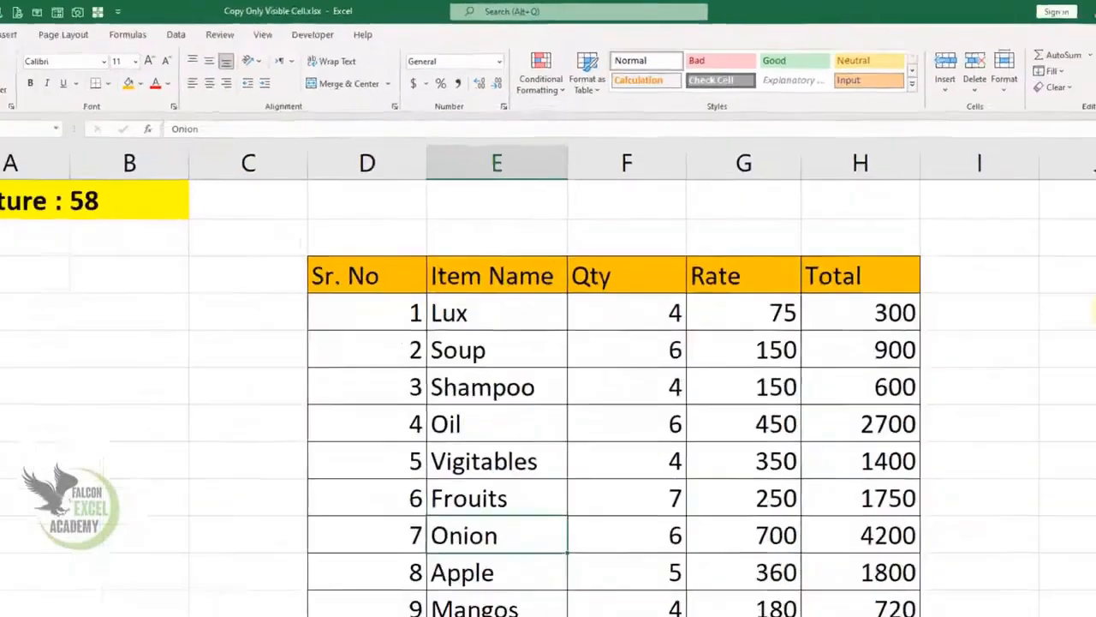
click(617, 429)
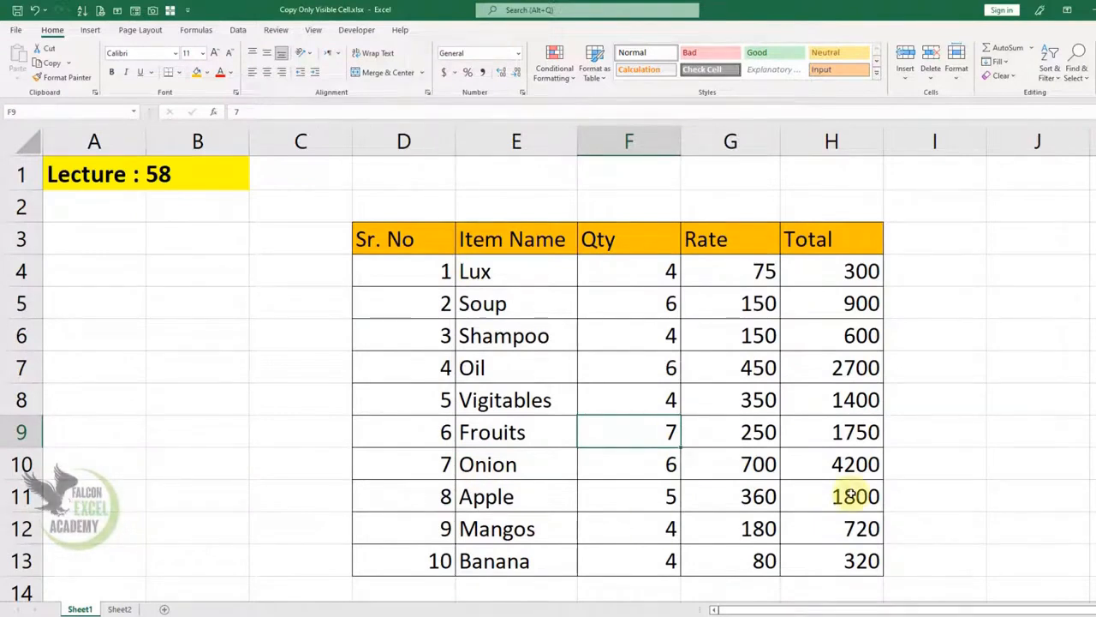
click(851, 495)
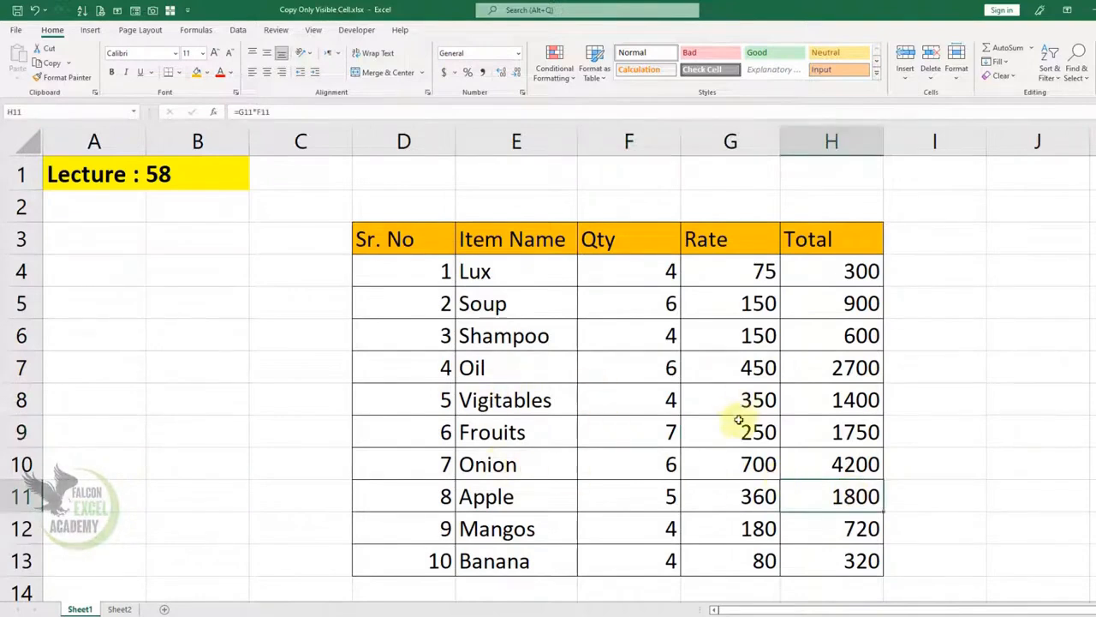
click(693, 434)
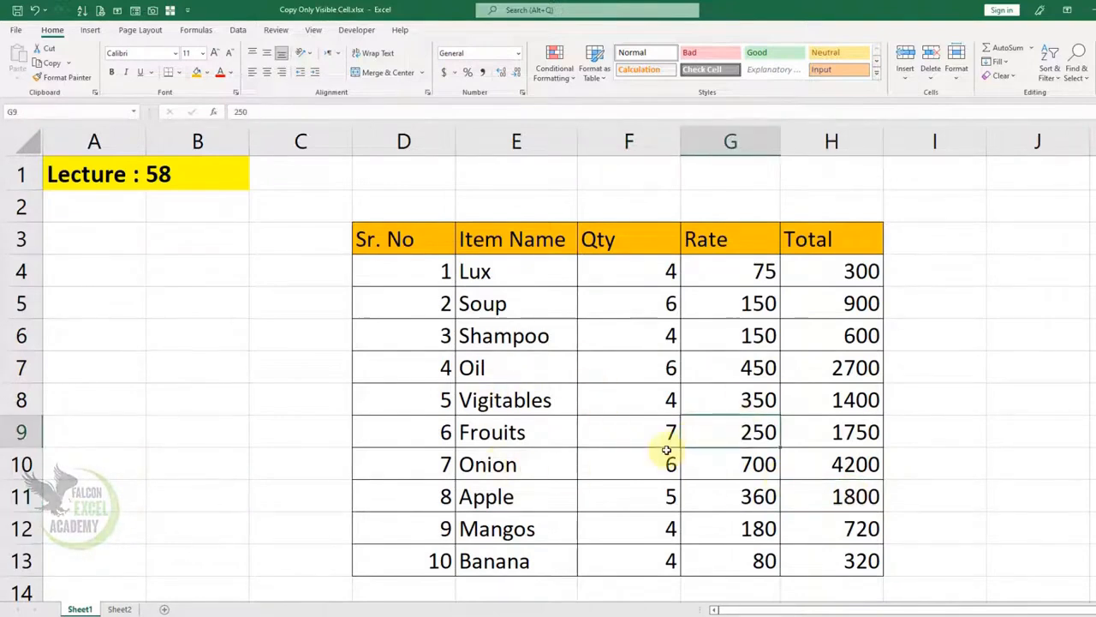
key(alt+semicolon)
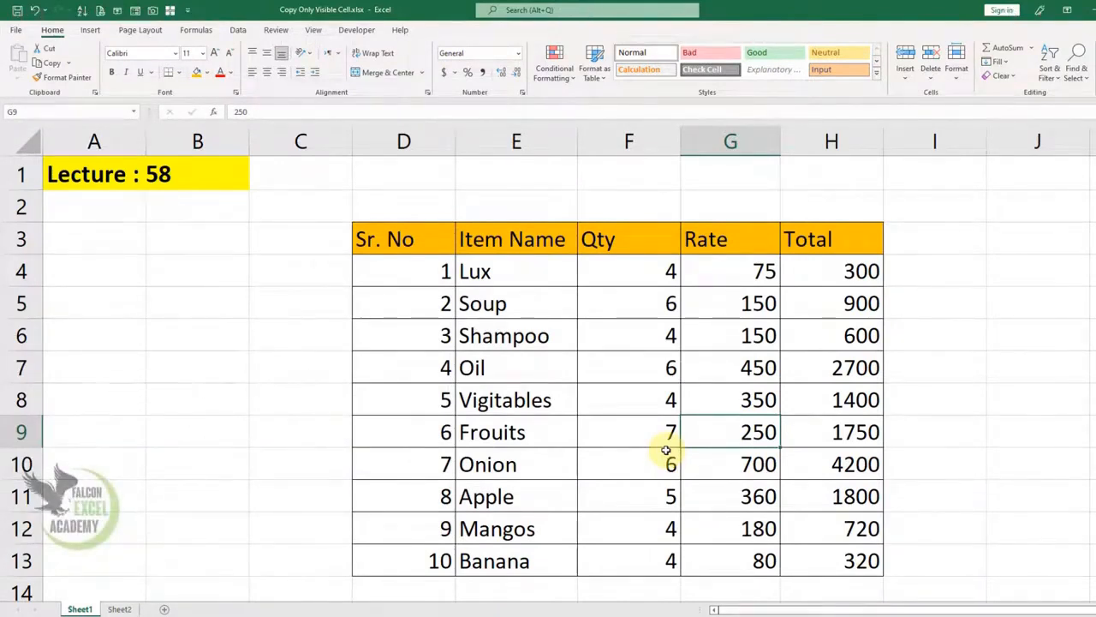
click(624, 431)
key(ctrl+a)
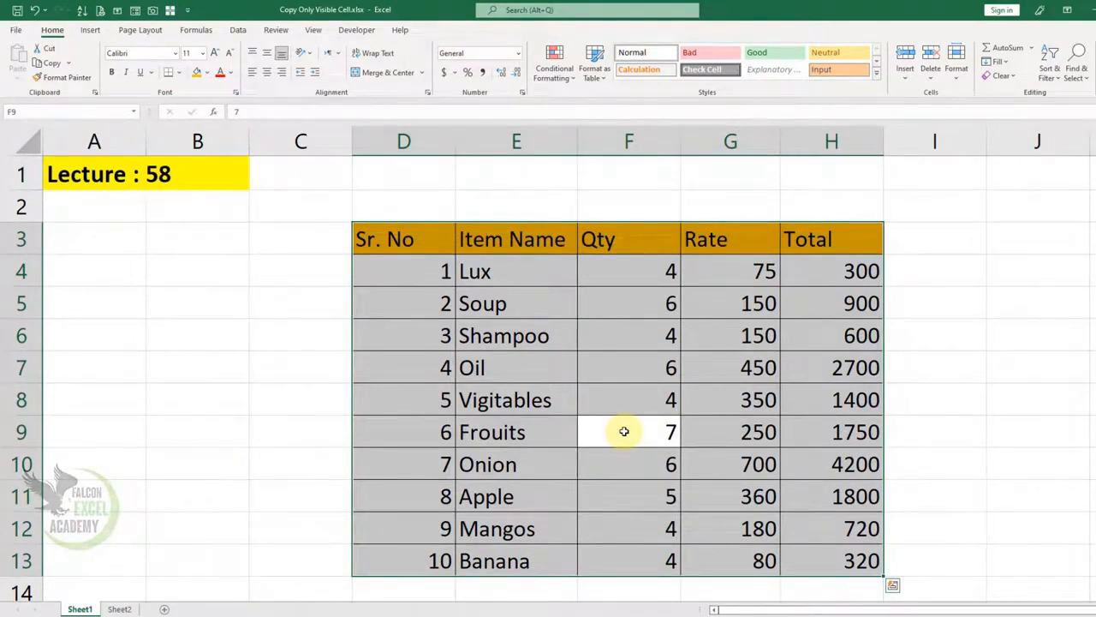
click(633, 399)
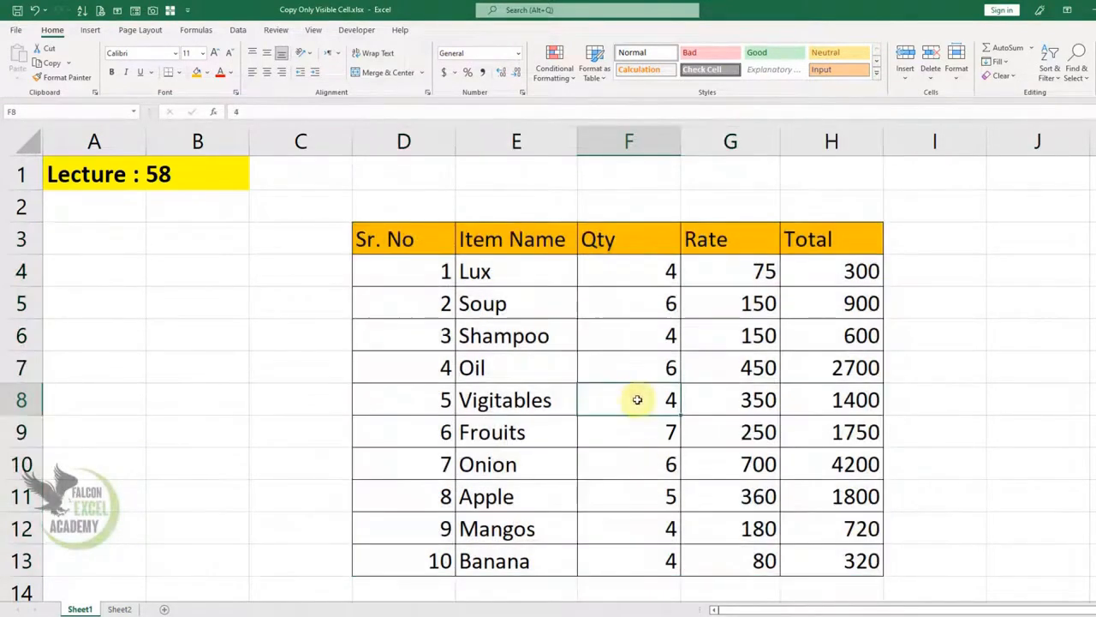
click(628, 459)
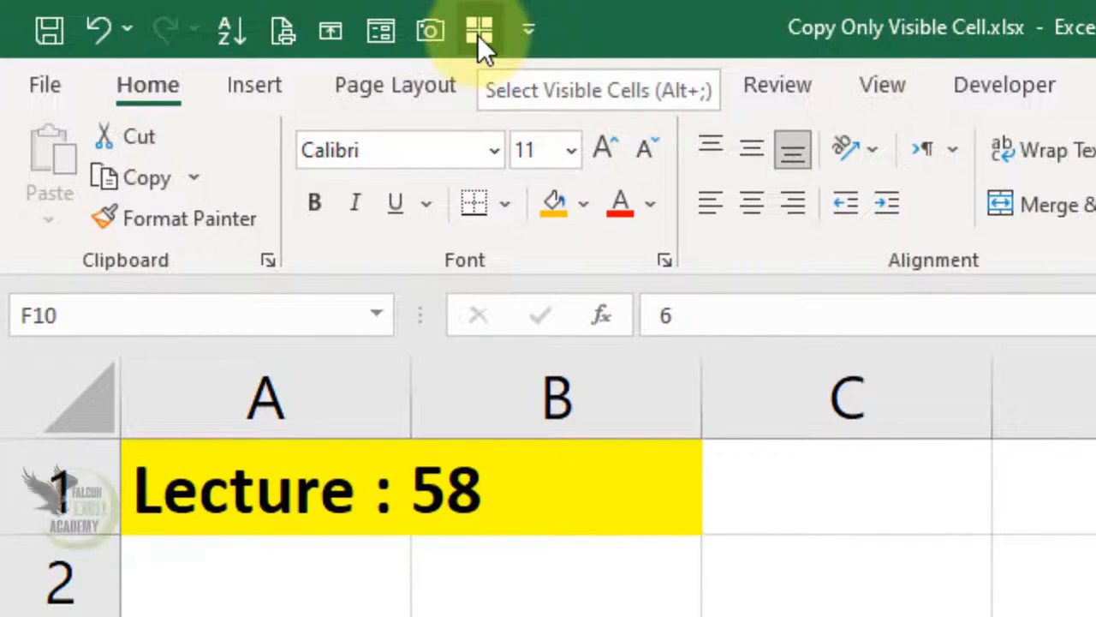
- Remove Select Visible Cells from the Quick Access Toolbar and open its full customisation settings
right_click(478, 35)
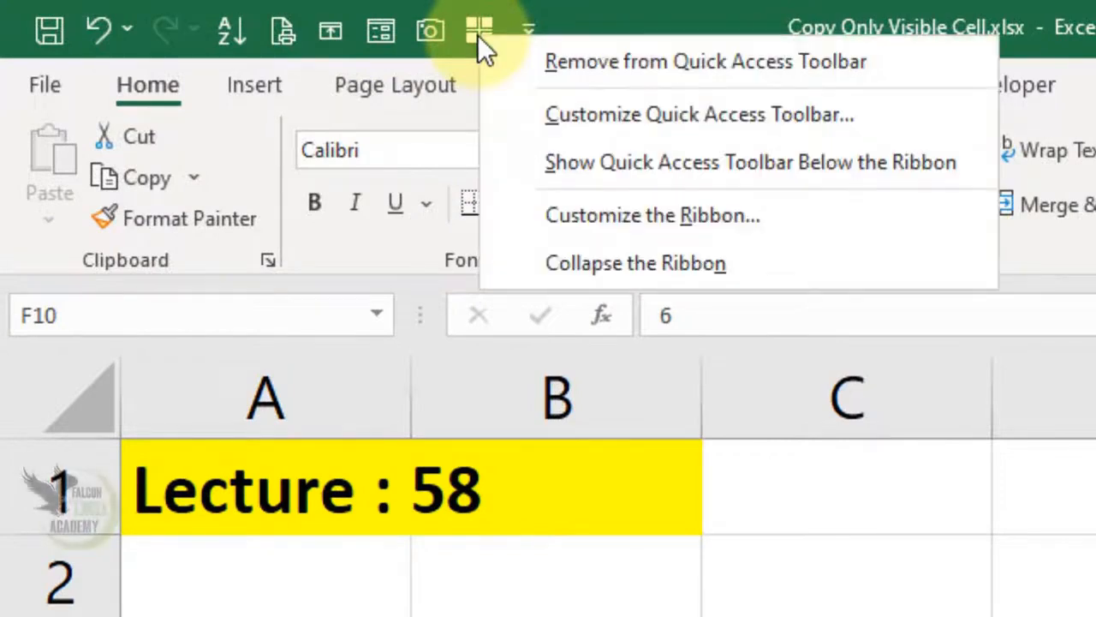
click(643, 61)
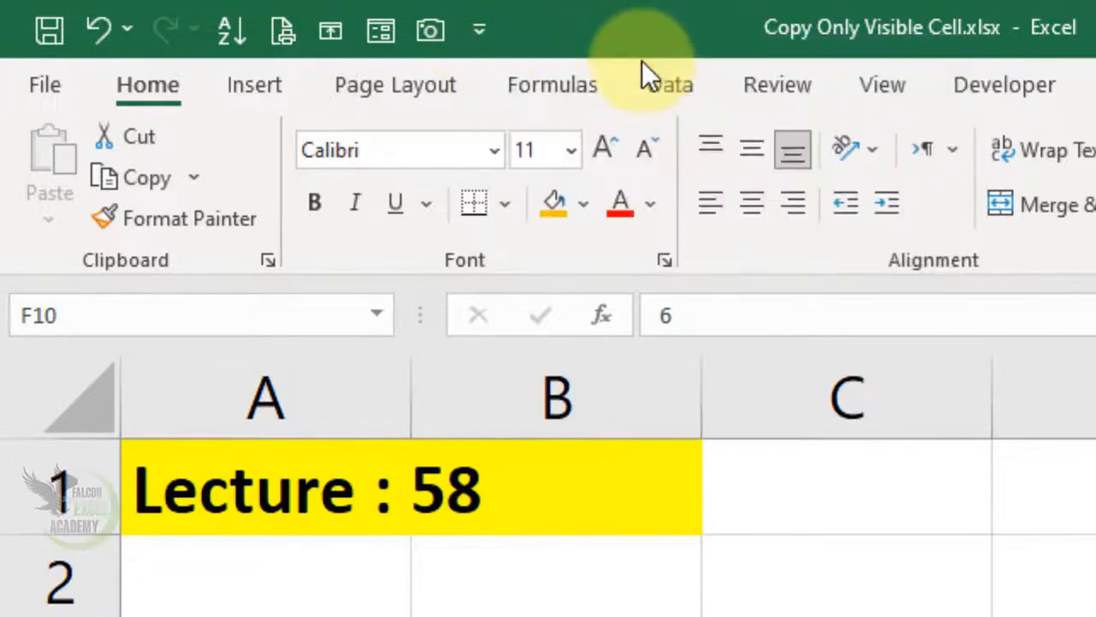
click(478, 34)
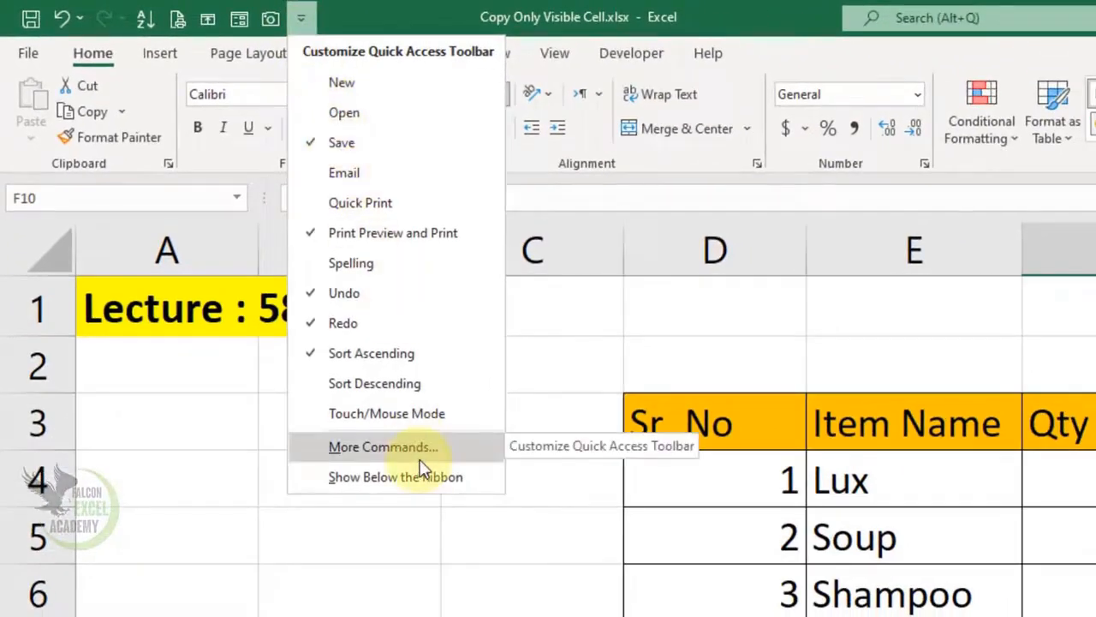
click(419, 461)
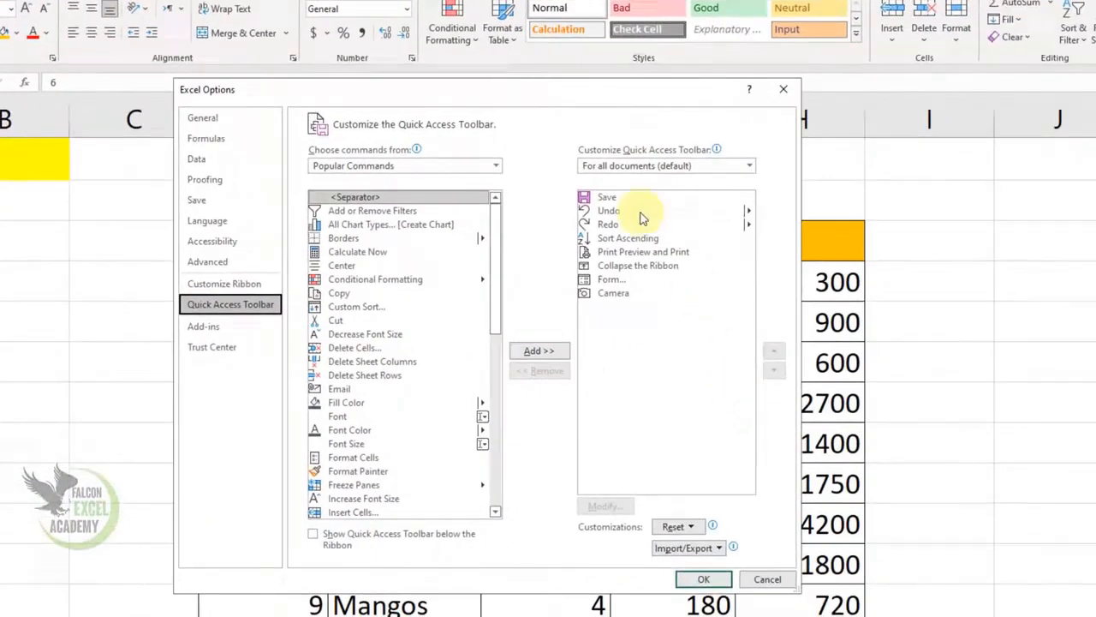
- Show All Commands in the Quick Access Toolbar command list
drag(565, 101, 627, 73)
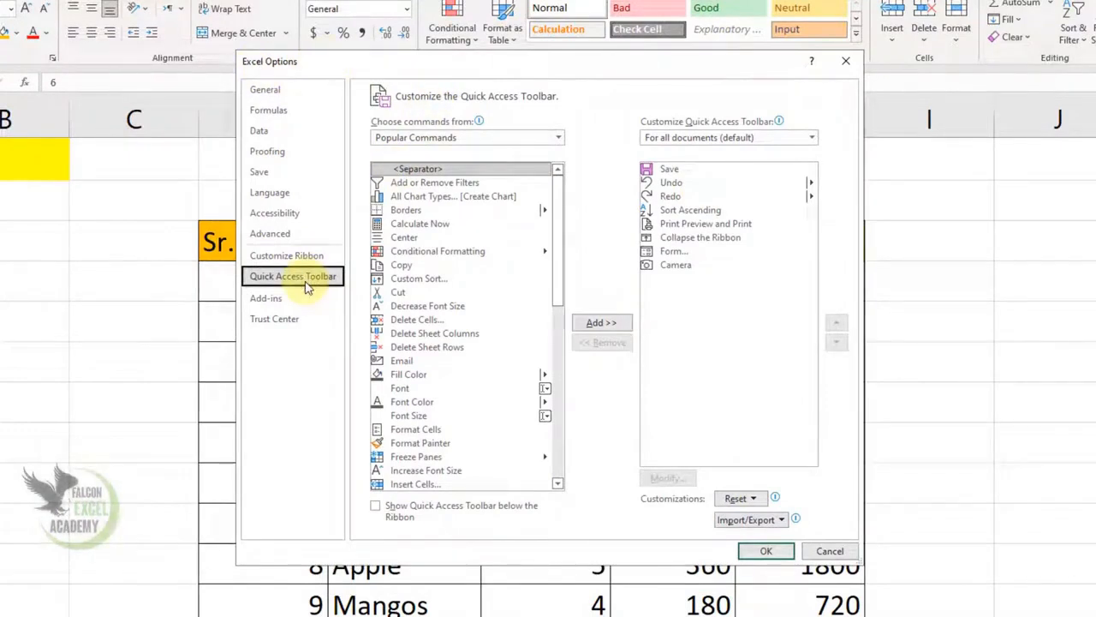
click(456, 139)
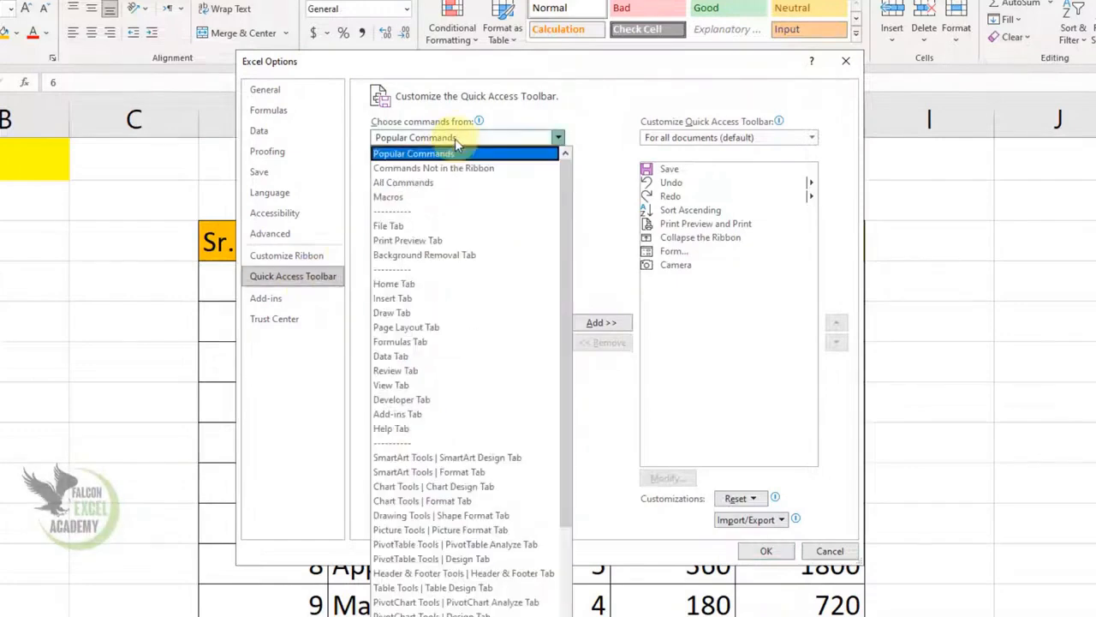
click(423, 184)
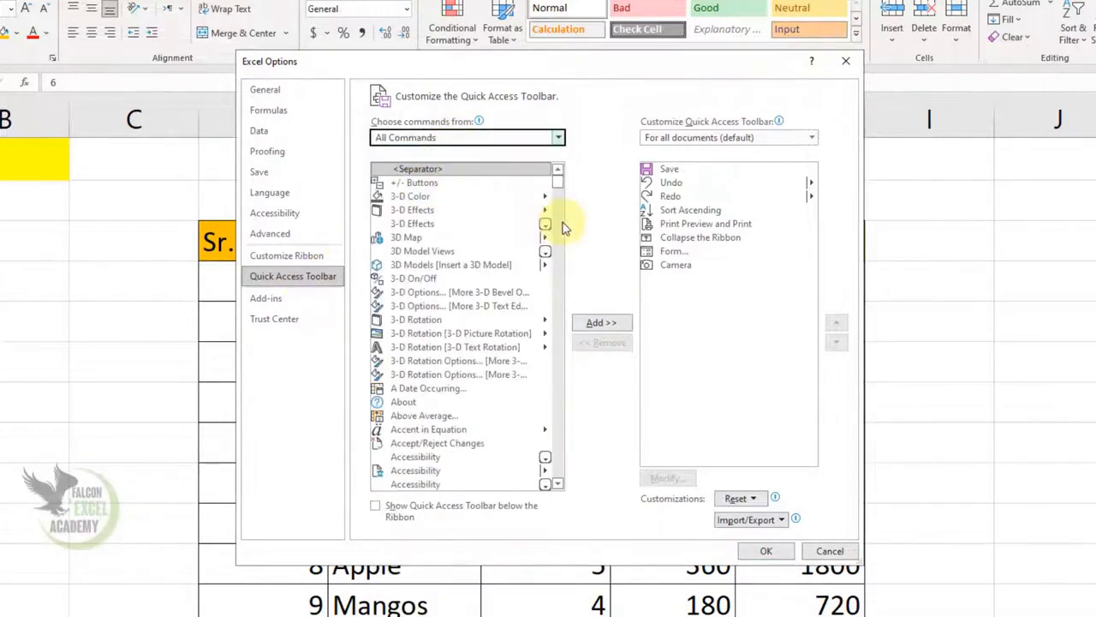
drag(558, 187, 556, 391)
click(436, 307)
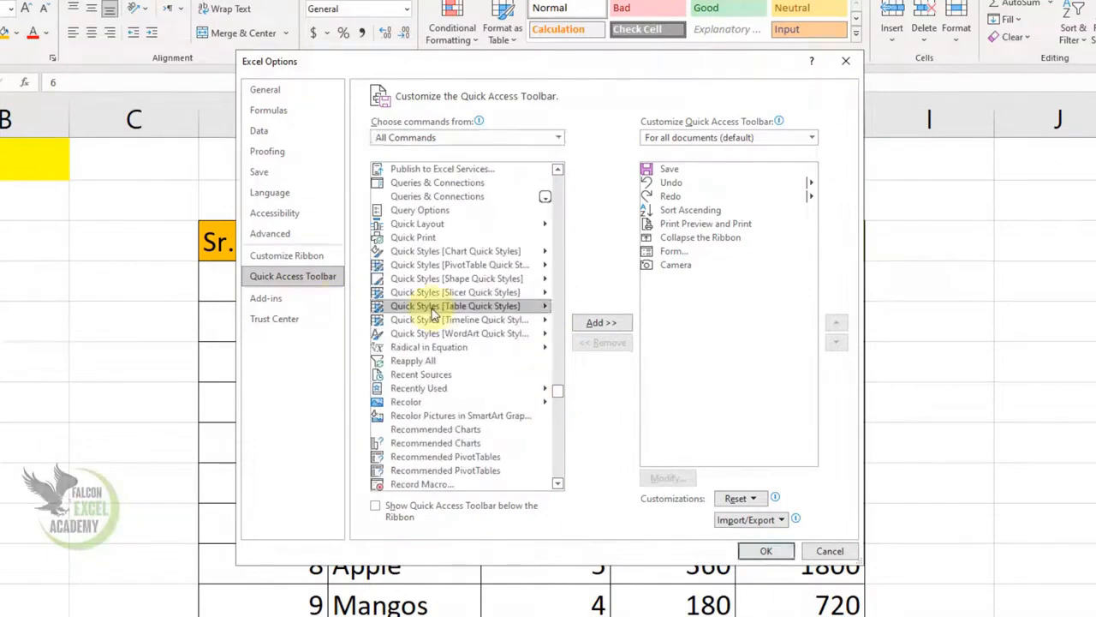
- Find Select Visible Cells among the S commands, add it to the toolbar, and confirm with OK
key(s)
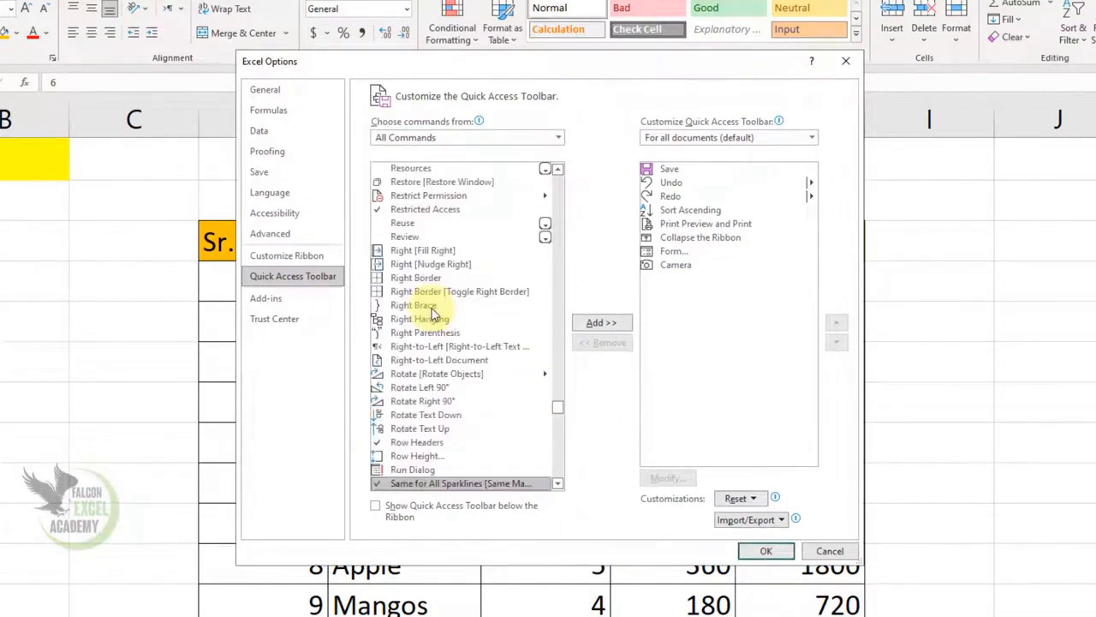
click(557, 484)
click(558, 486)
click(558, 486)
click(558, 486)
click(558, 486)
click(559, 486)
click(558, 486)
click(558, 486)
click(558, 485)
click(559, 485)
click(558, 486)
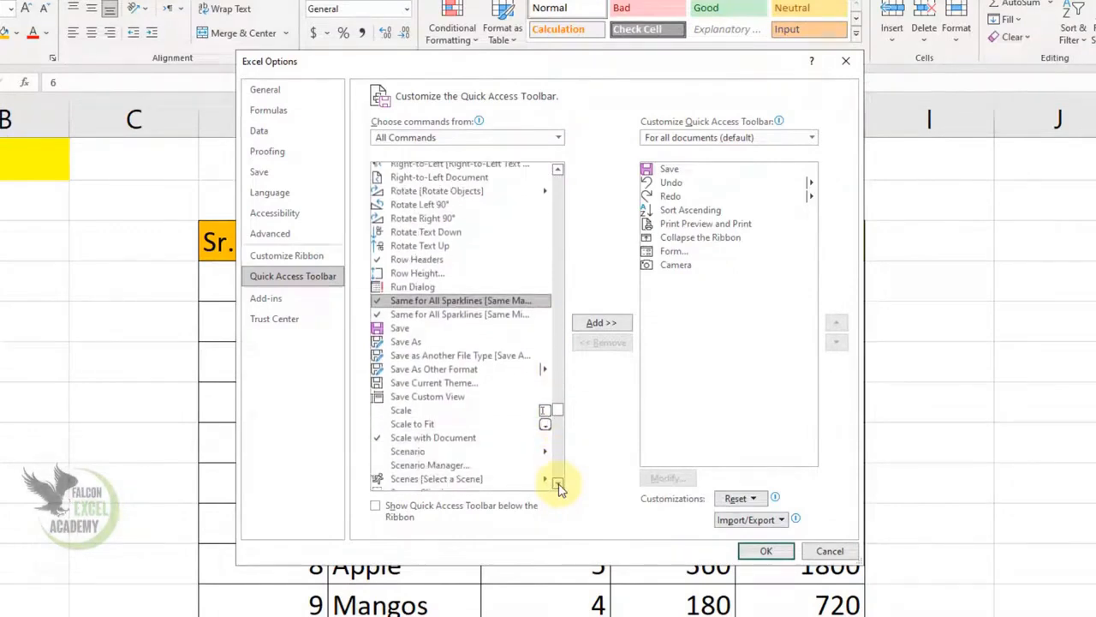
click(558, 486)
click(558, 485)
click(559, 486)
click(559, 485)
click(558, 485)
click(558, 486)
click(559, 486)
click(559, 485)
click(559, 485)
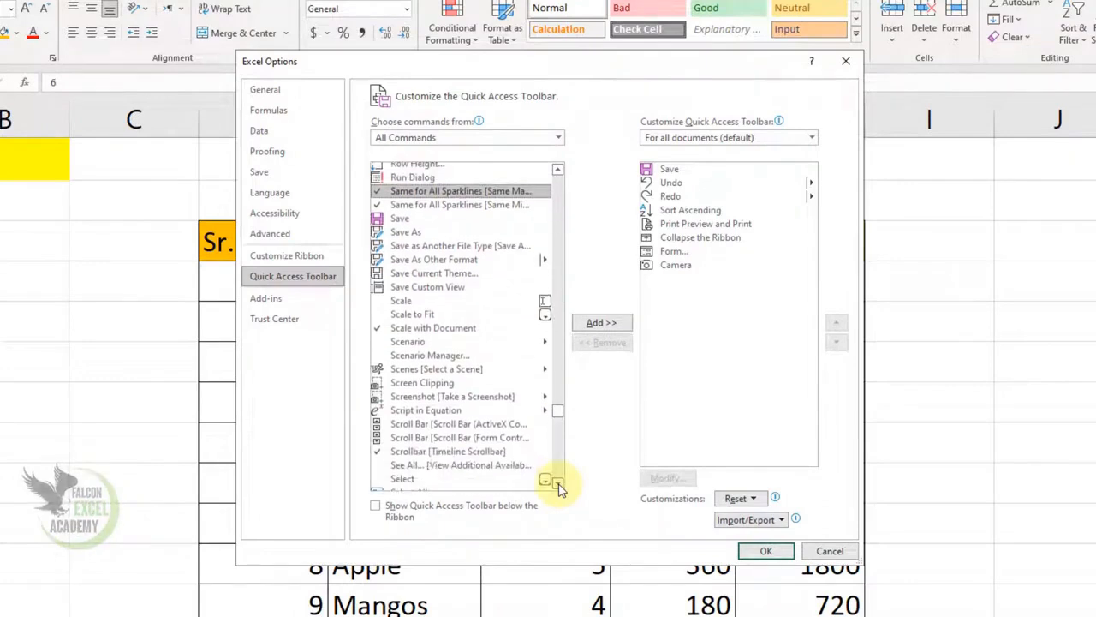
click(558, 485)
click(558, 485)
click(559, 486)
click(559, 486)
click(558, 486)
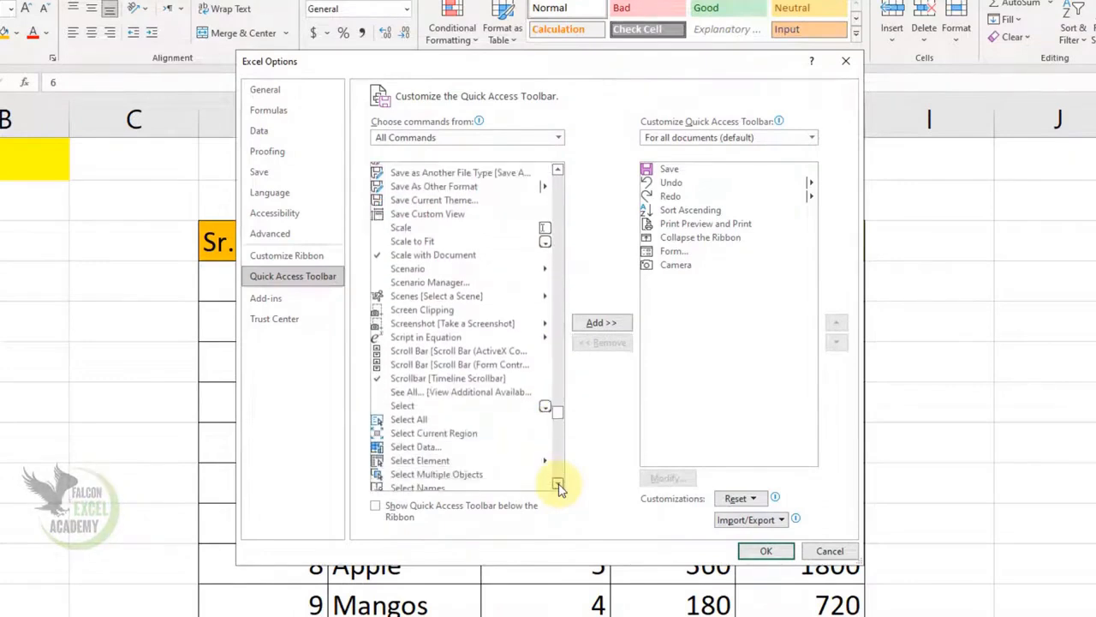
click(559, 486)
click(558, 485)
click(558, 486)
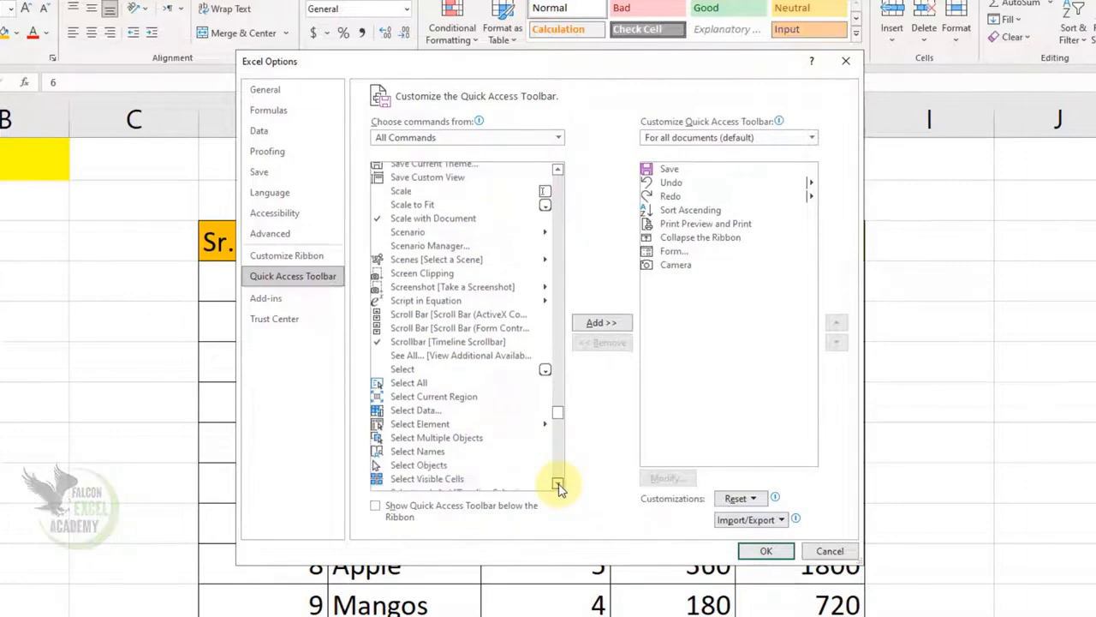
click(559, 485)
click(437, 467)
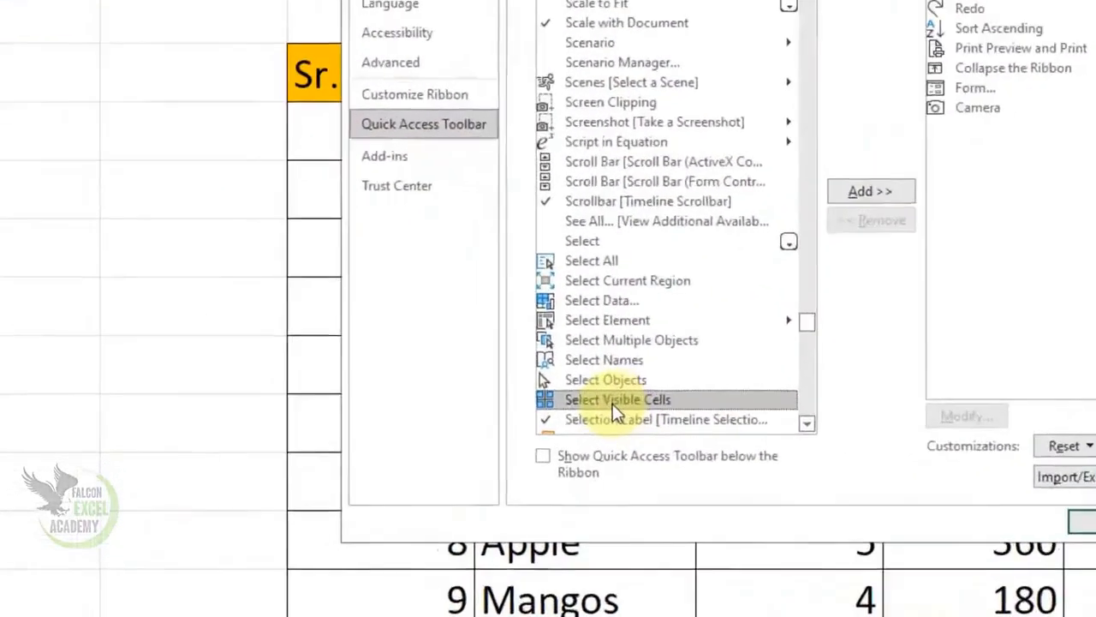
click(732, 261)
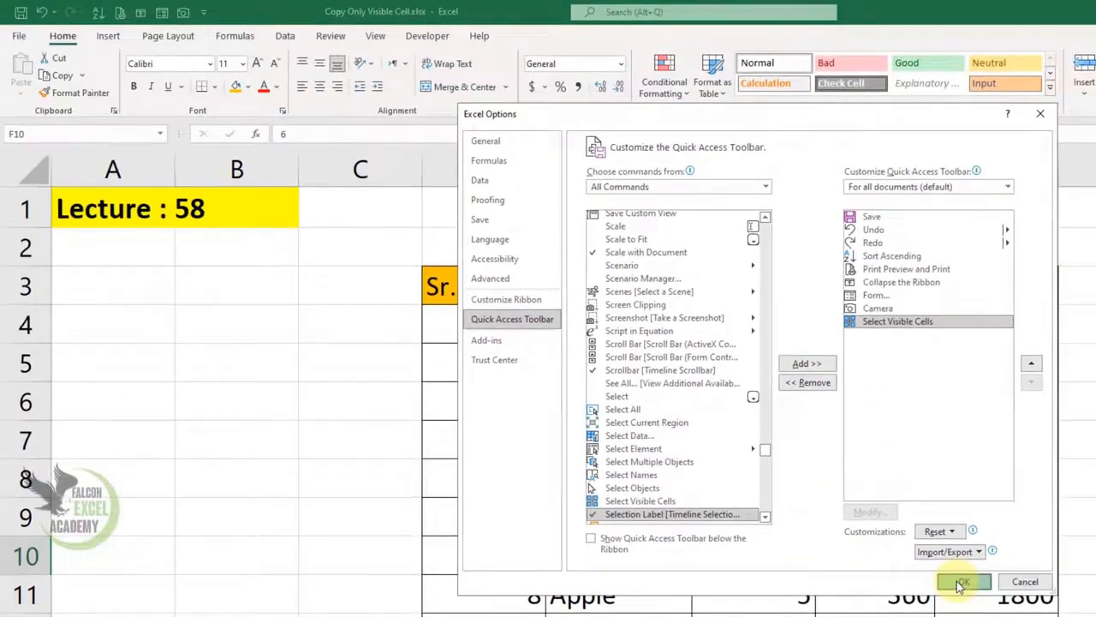
click(922, 537)
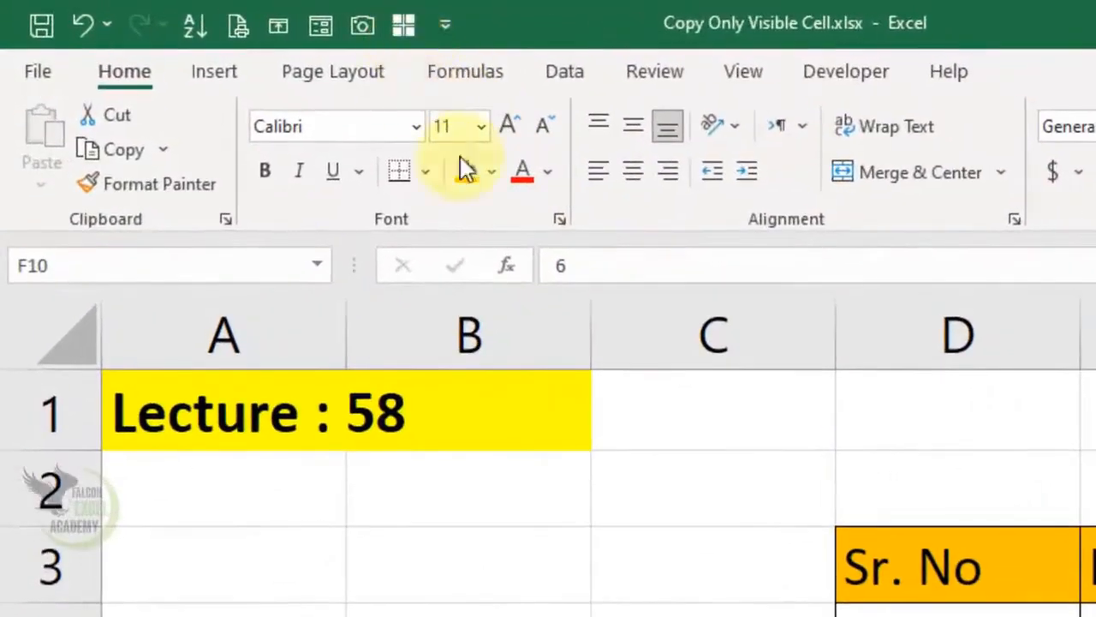
click(481, 406)
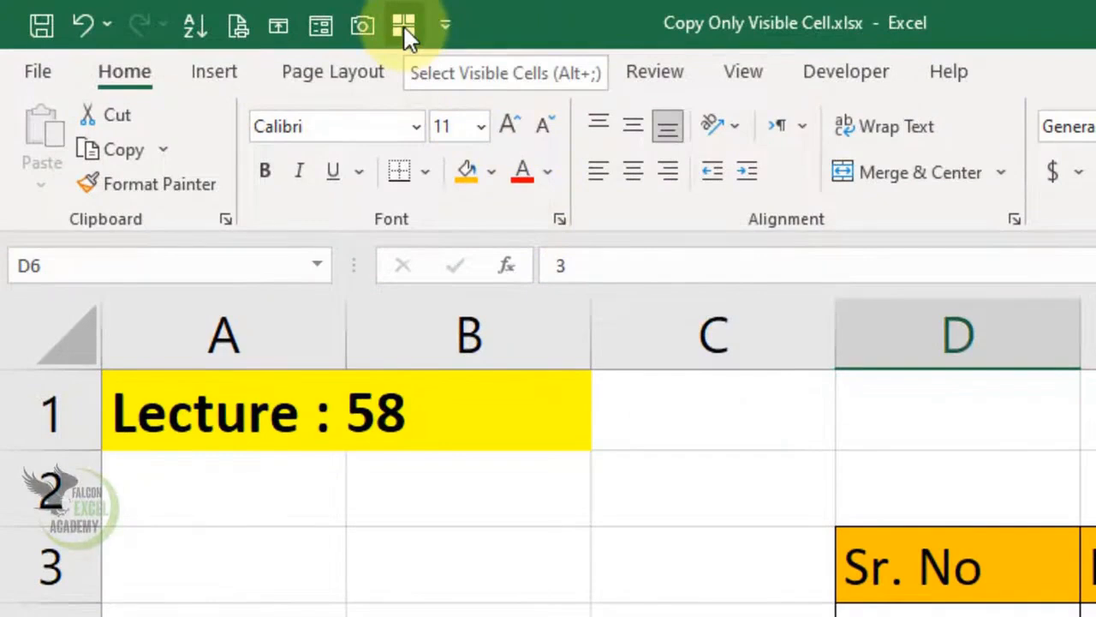
click(619, 458)
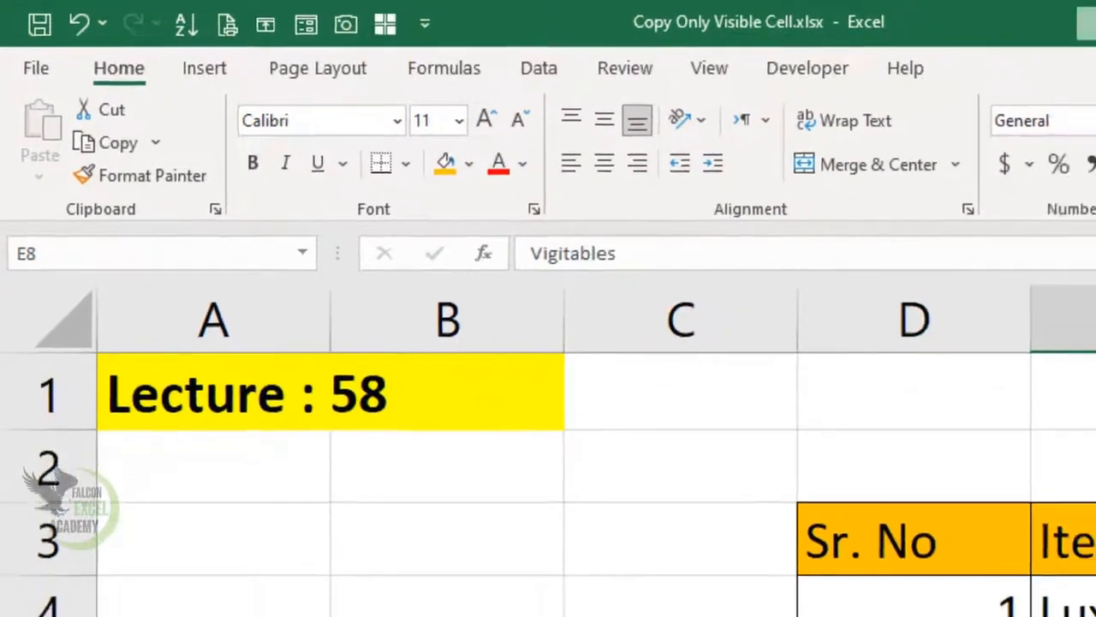
key(ctrl+a)
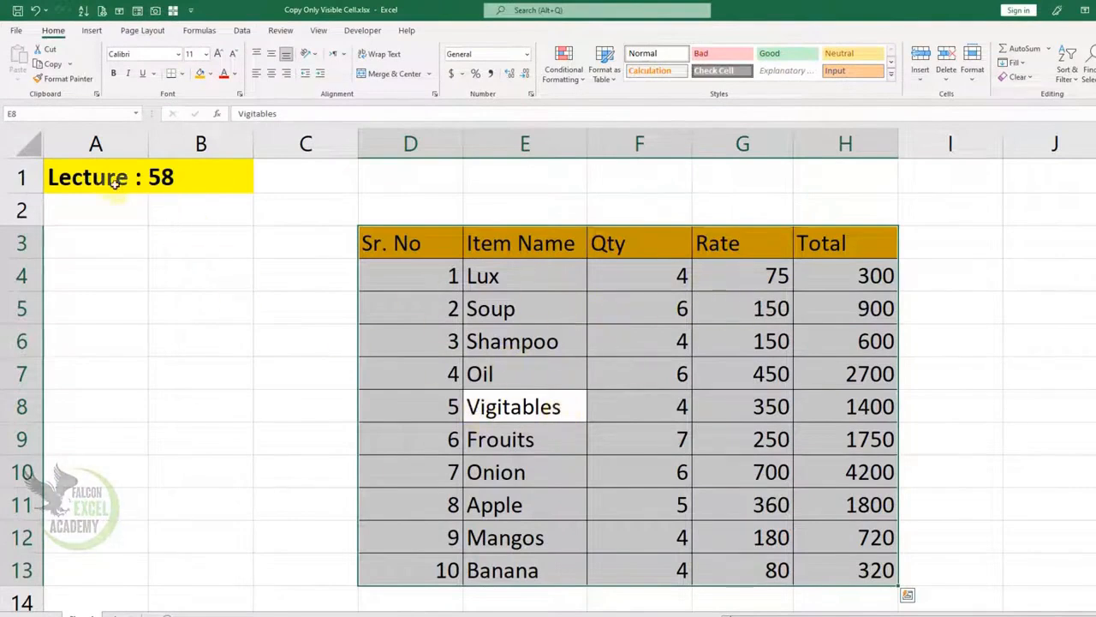
key(Up)
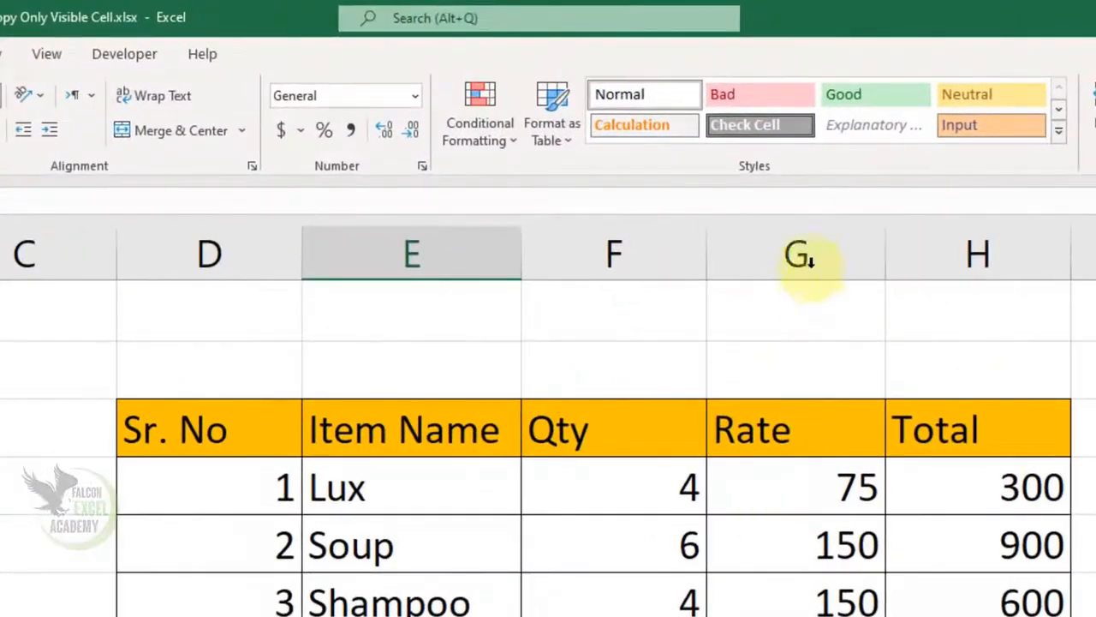
- Hide the Rate column again
click(799, 257)
right_click(799, 255)
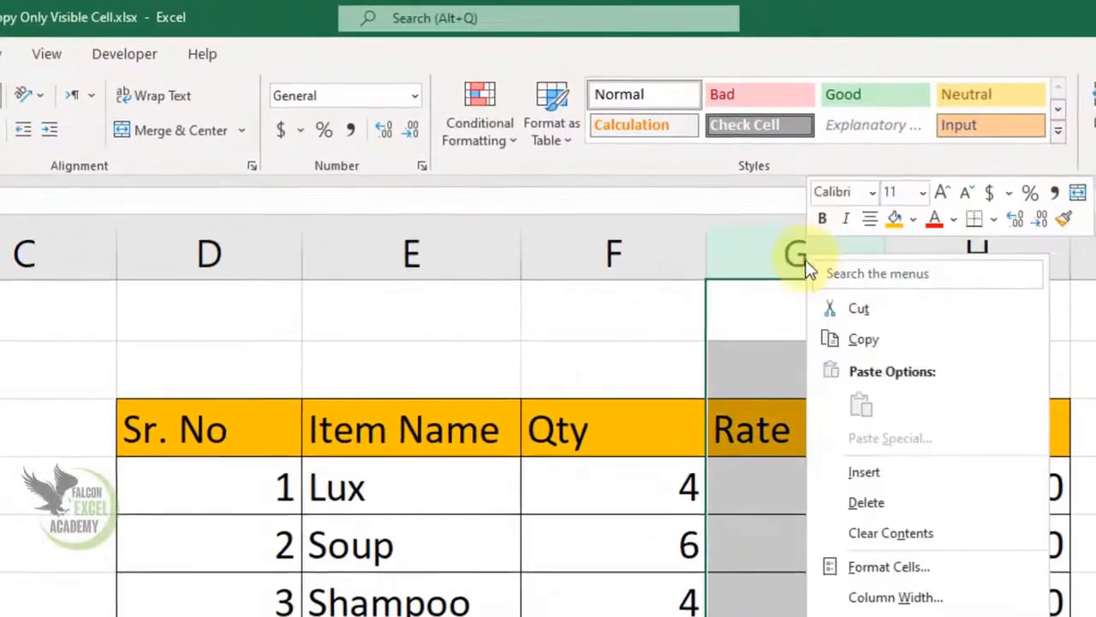
click(714, 500)
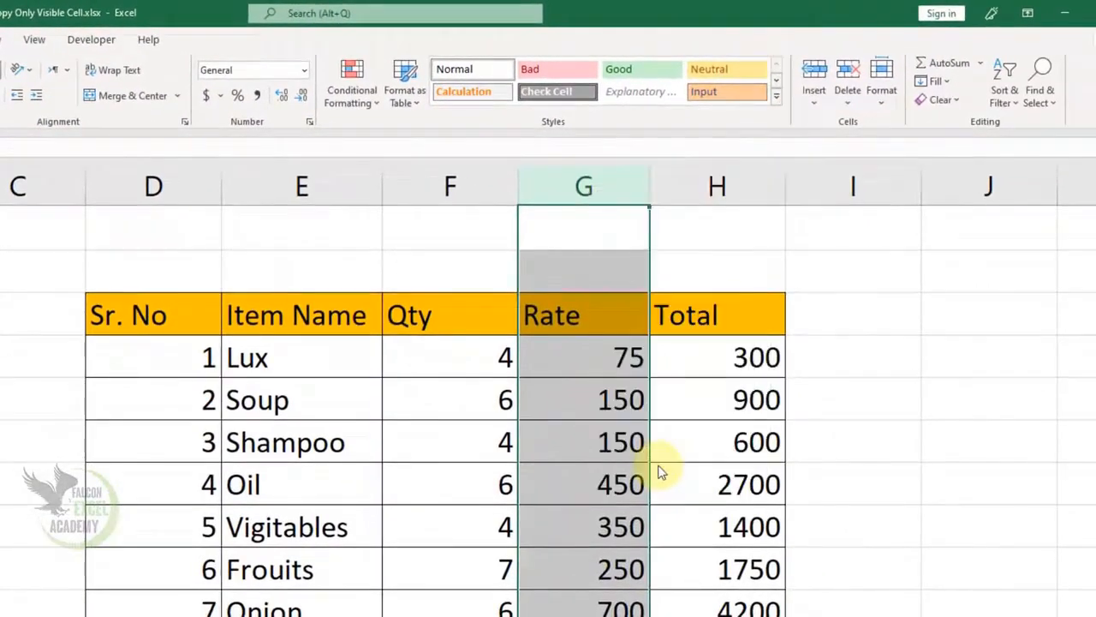
- Select the whole item table with Ctrl+A and bring up Go To with Ctrl+G
click(569, 483)
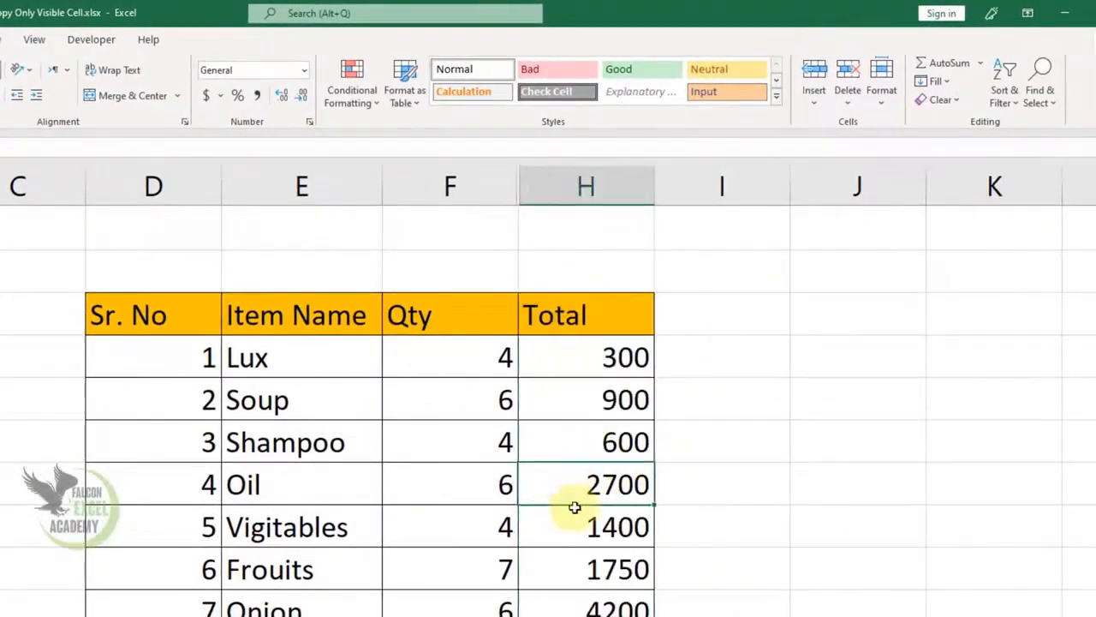
click(314, 443)
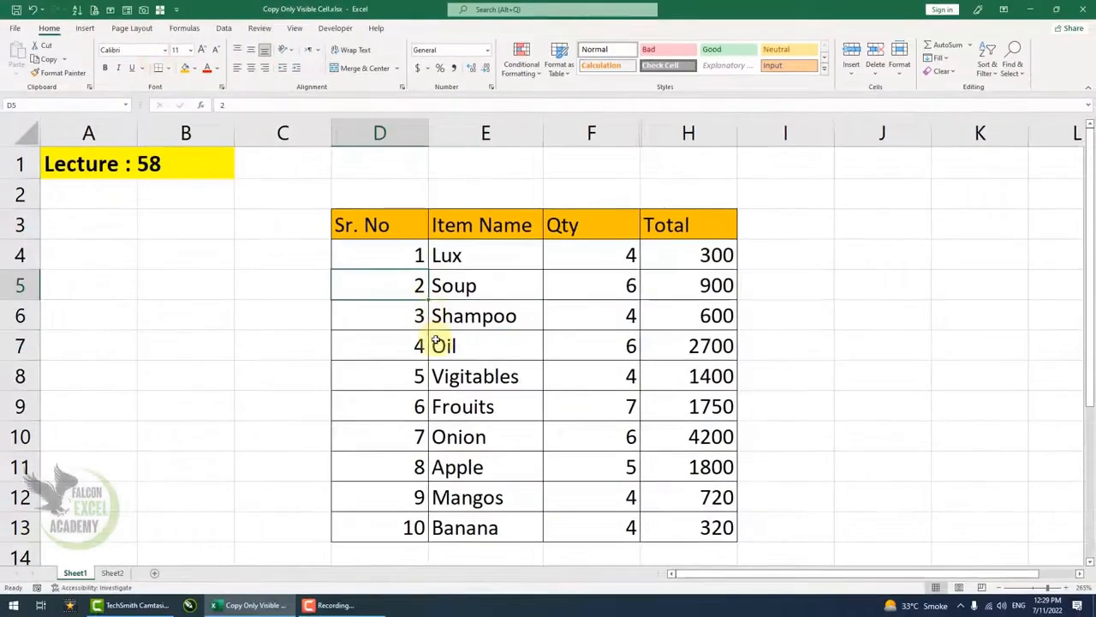
key(ctrl+a)
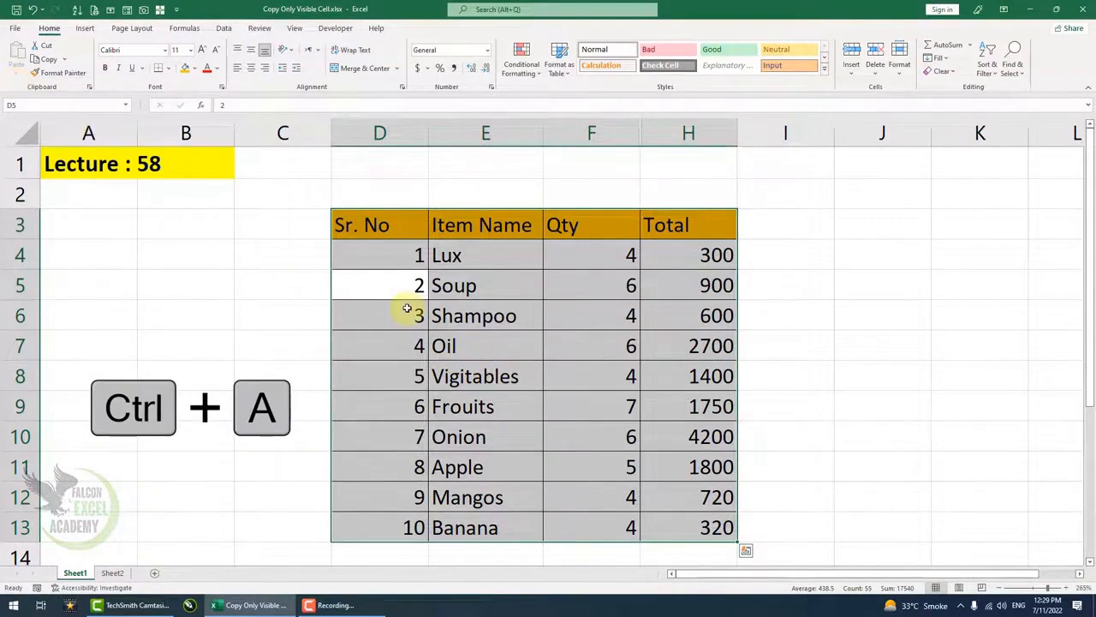
key(ctrl+g)
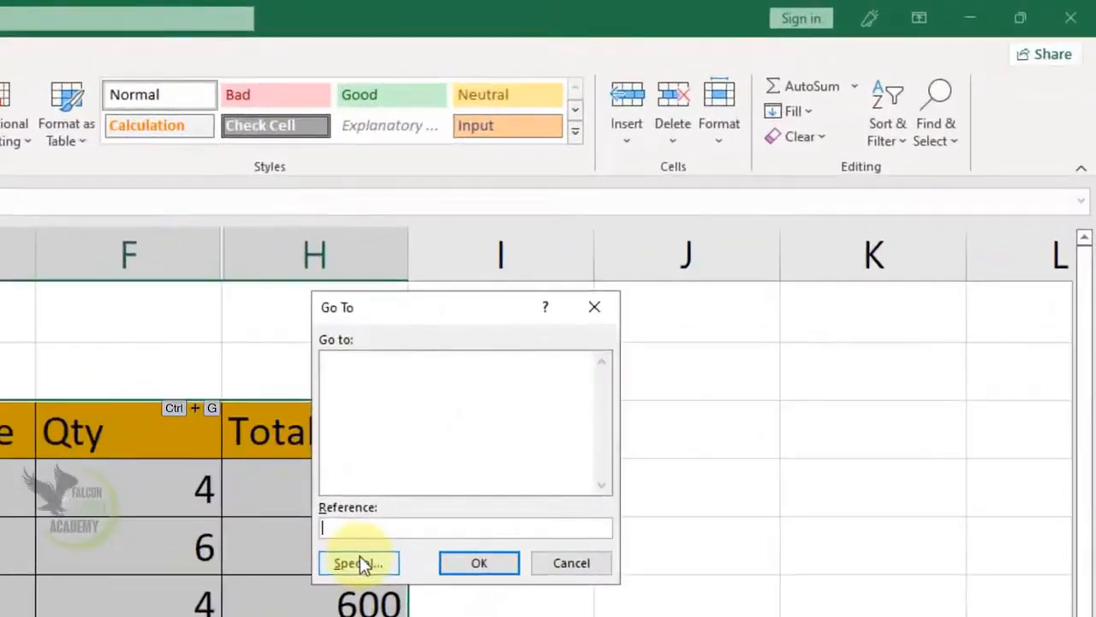
- Use Go To Special with Visible cells only to select the table without the Rate column
drag(406, 313, 613, 422)
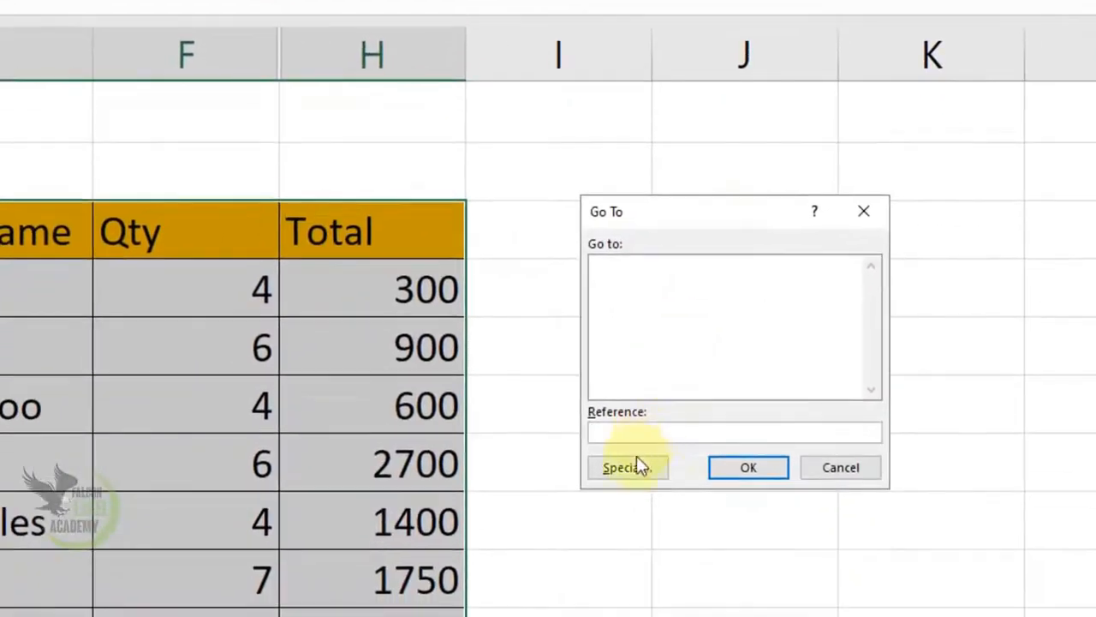
click(628, 468)
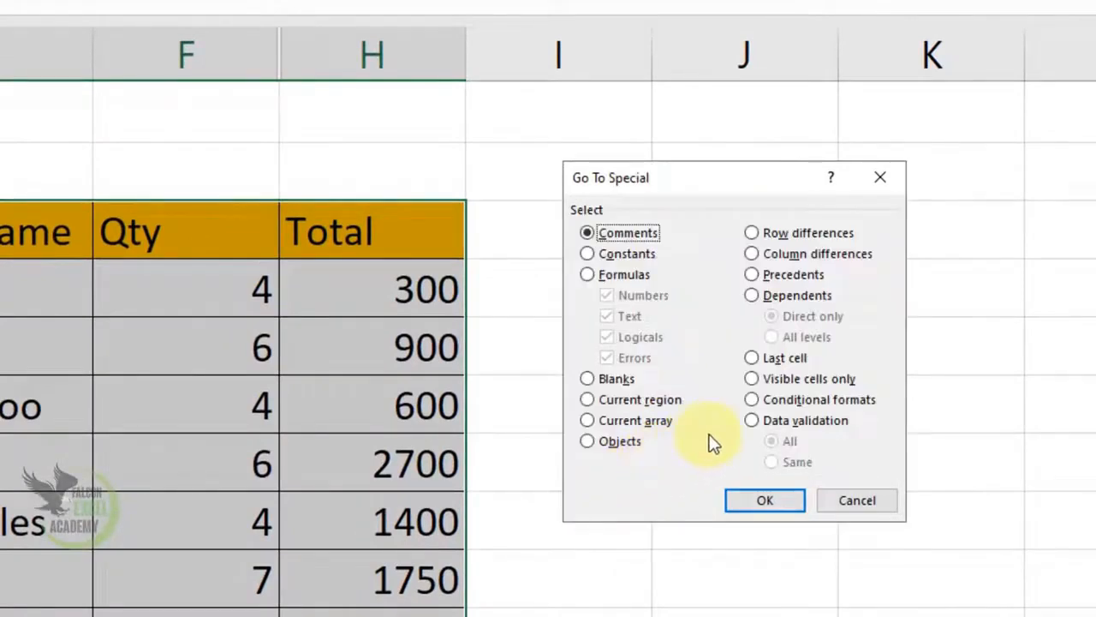
click(753, 382)
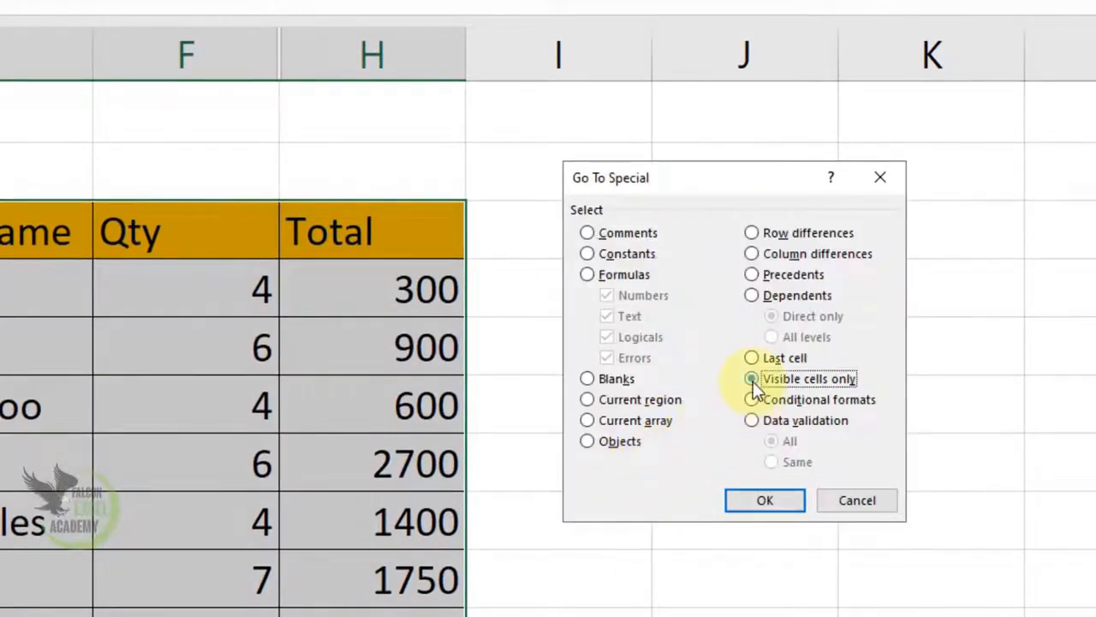
click(765, 500)
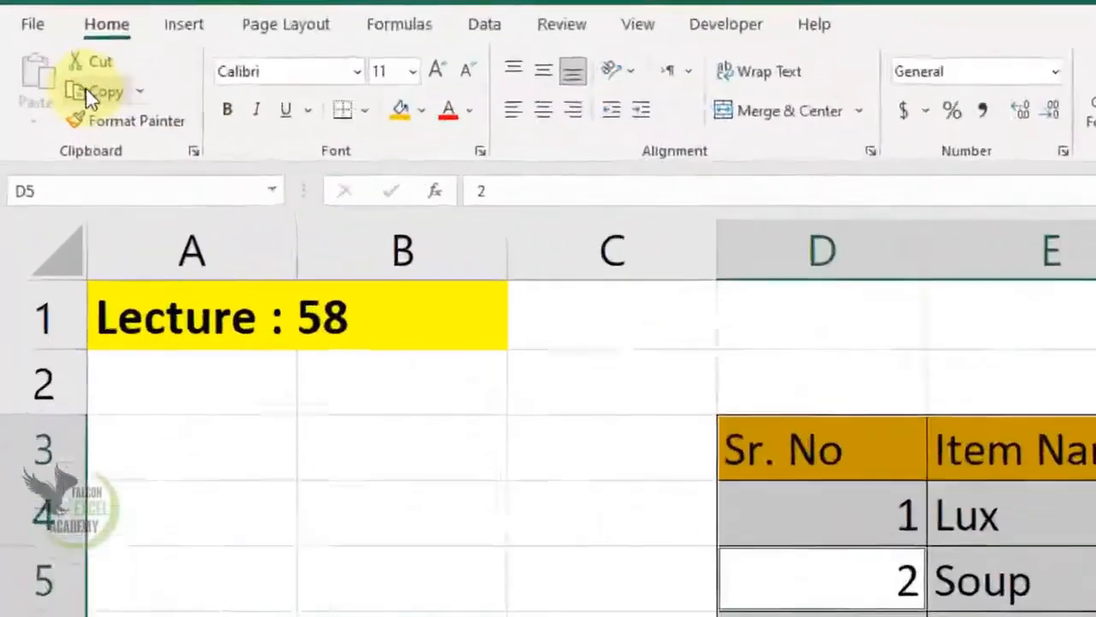
- Copy the visible cells, paste them at C1 on new Sheet3, and widen column D
click(36, 44)
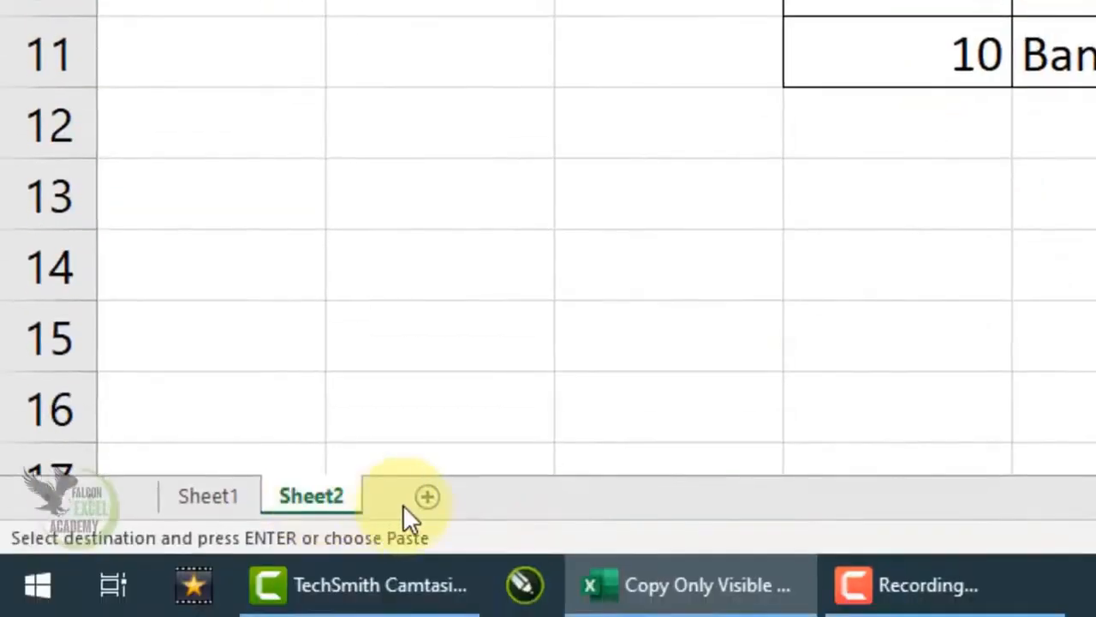
click(424, 498)
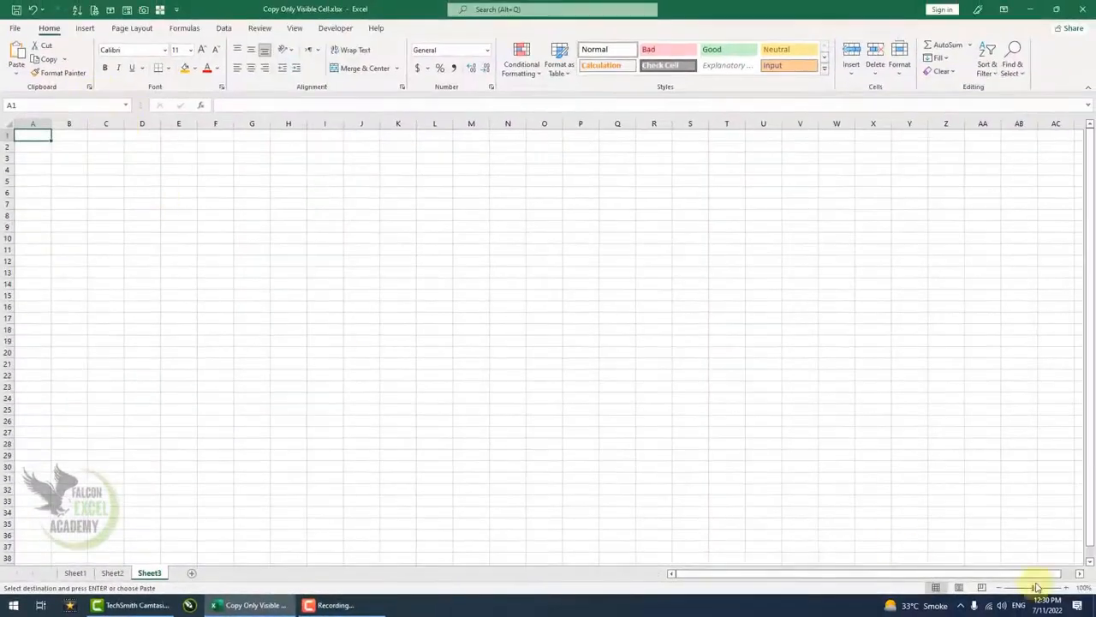
drag(1034, 588, 1042, 587)
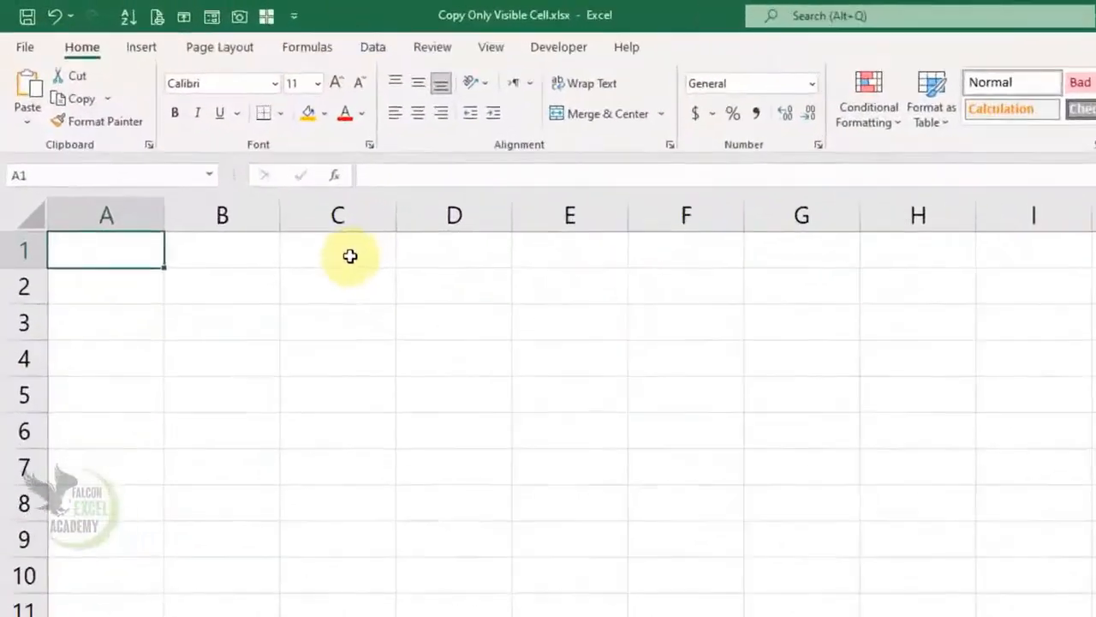
click(209, 154)
click(16, 58)
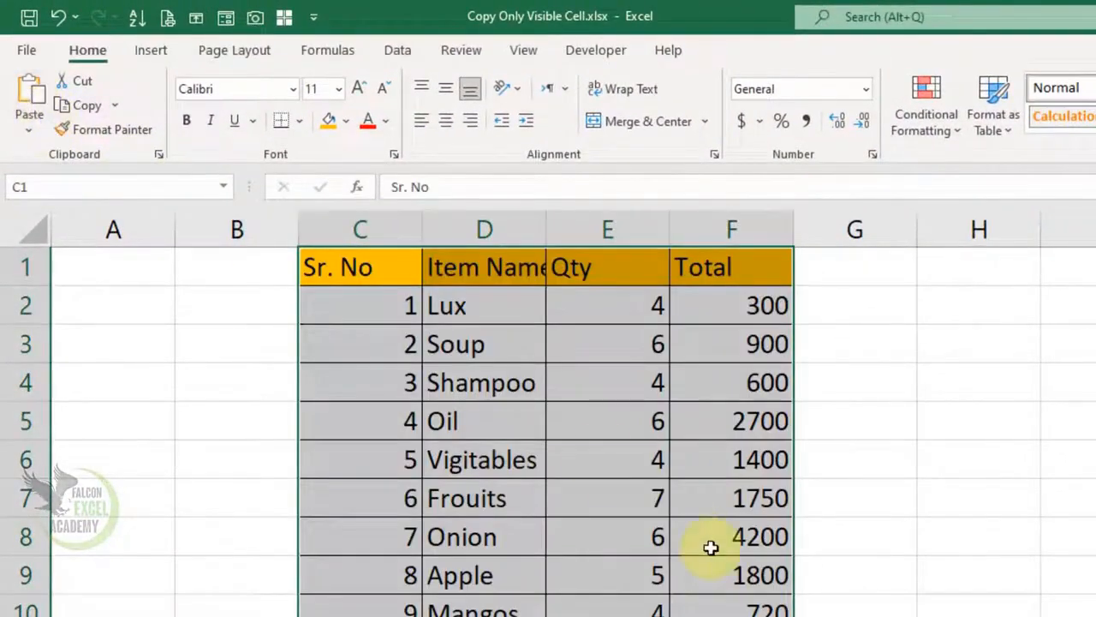
click(710, 545)
drag(546, 230, 566, 229)
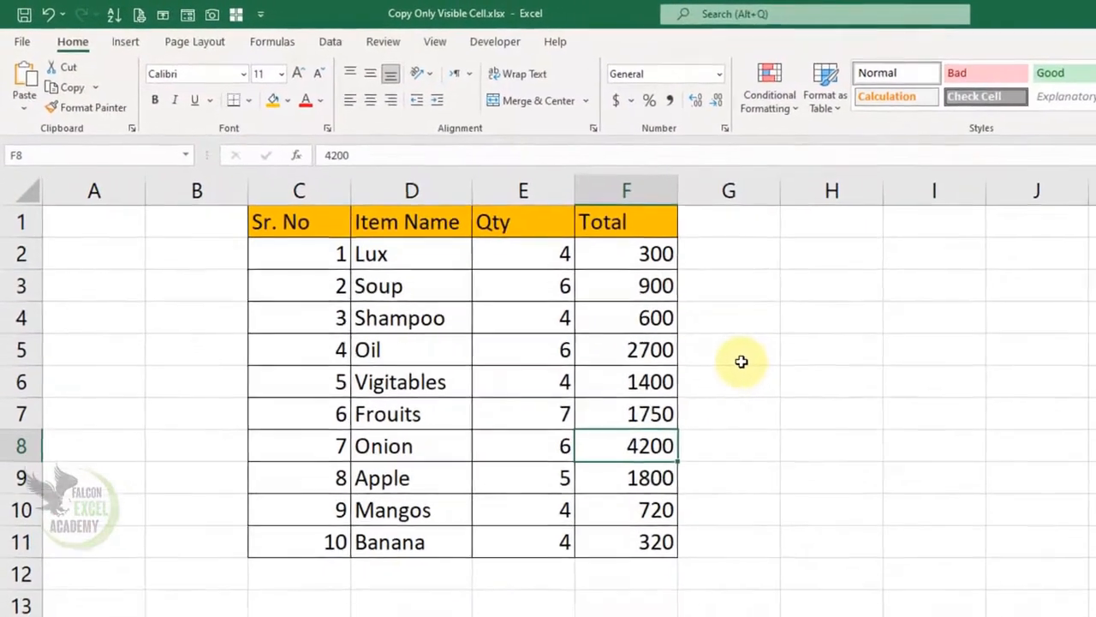